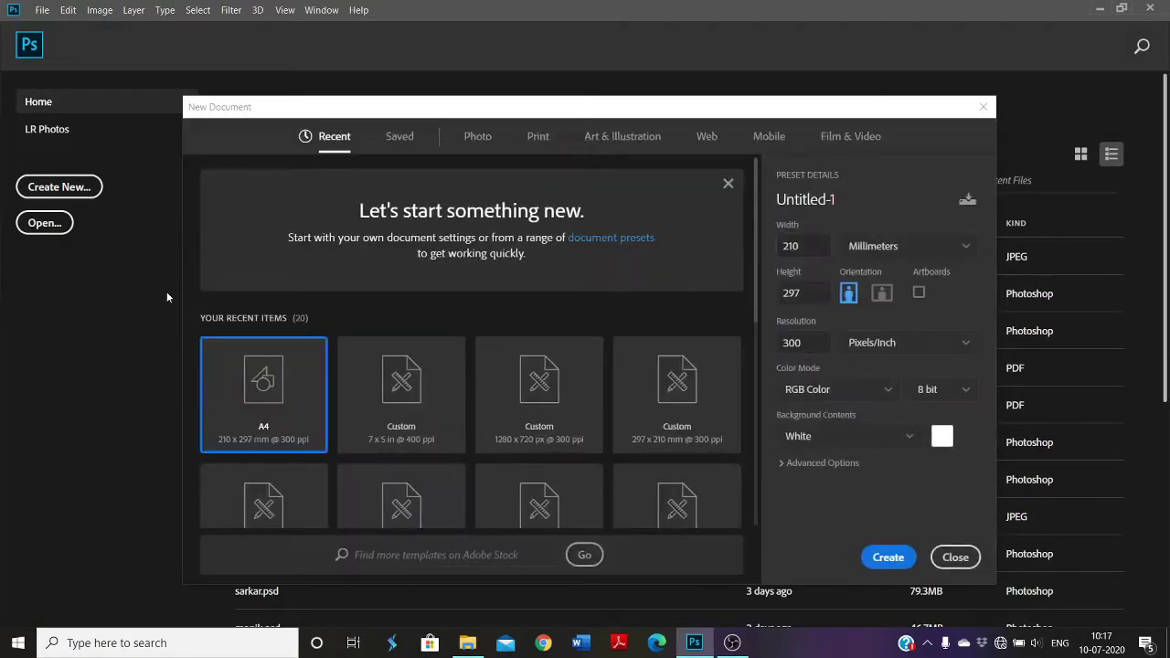
Create a new 5 × 7 inch, 400 ppi document from the Custom 7x5 recent preset.
click(439, 416)
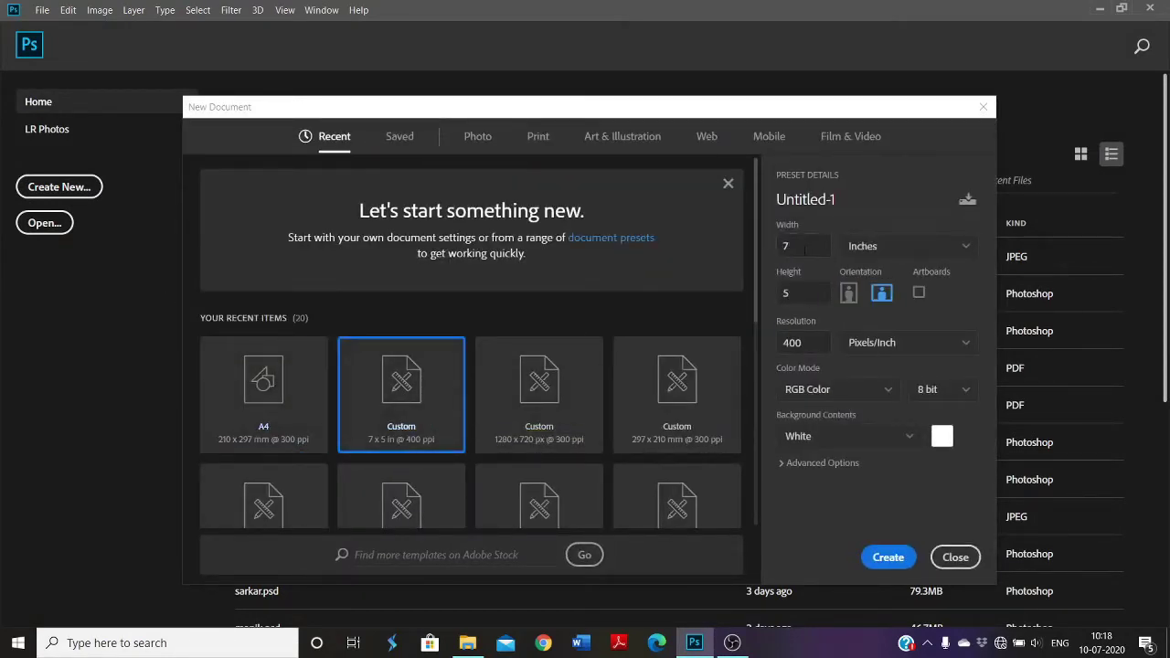
click(888, 558)
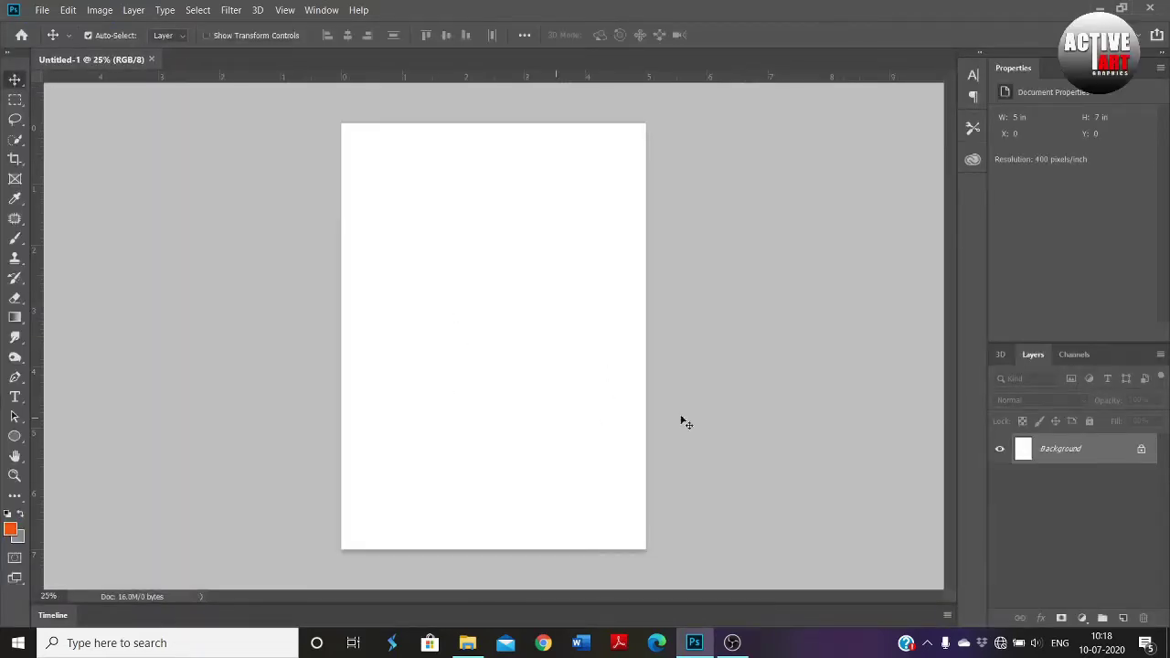
Fill the canvas with black and place the cloudy bagraund.png background image over it.
click(19, 539)
key(Return)
key(ctrl+BackSpace)
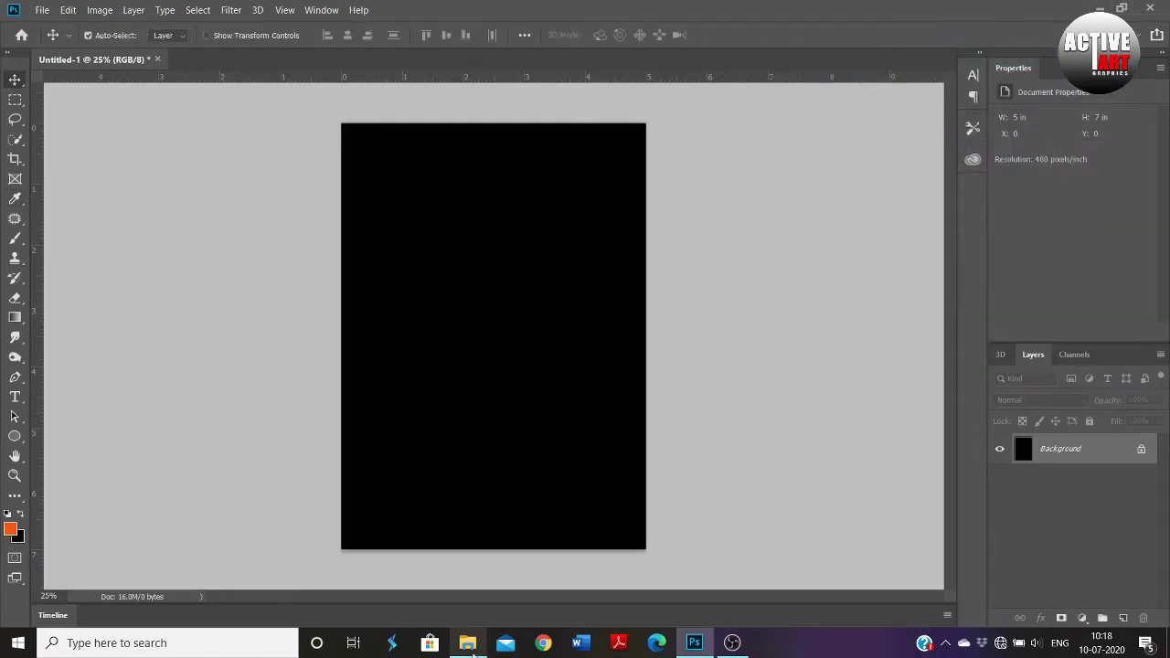
click(467, 643)
mouse_move(265, 203)
mouse_down()
mouse_move(507, 457)
mouse_move(704, 640)
mouse_move(486, 480)
mouse_up()
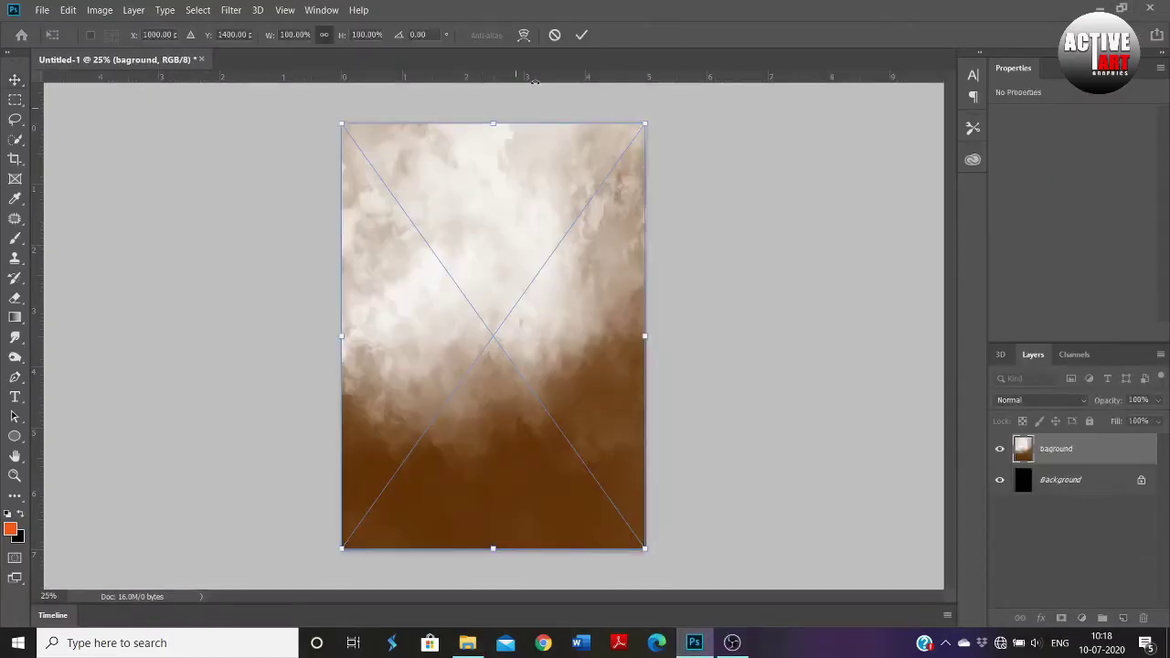
click(581, 34)
Place the baby Krishna image balkrishn.png and enlarge it slightly.
click(467, 643)
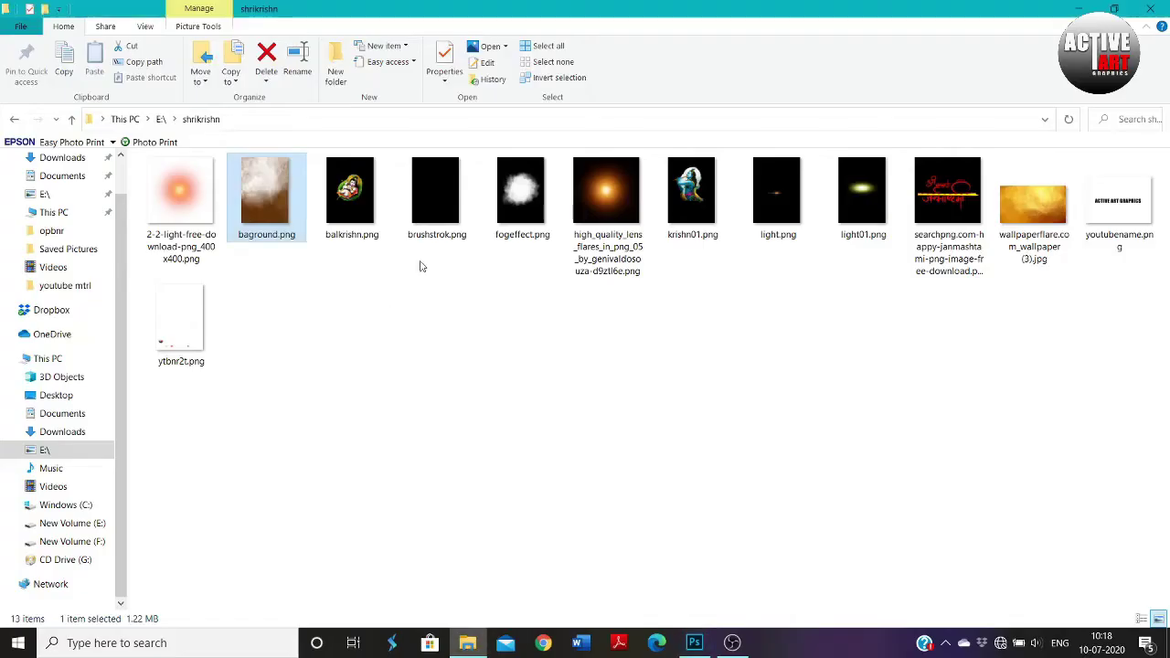
click(350, 192)
mouse_move(350, 192)
mouse_down()
mouse_move(521, 424)
mouse_move(497, 378)
mouse_up()
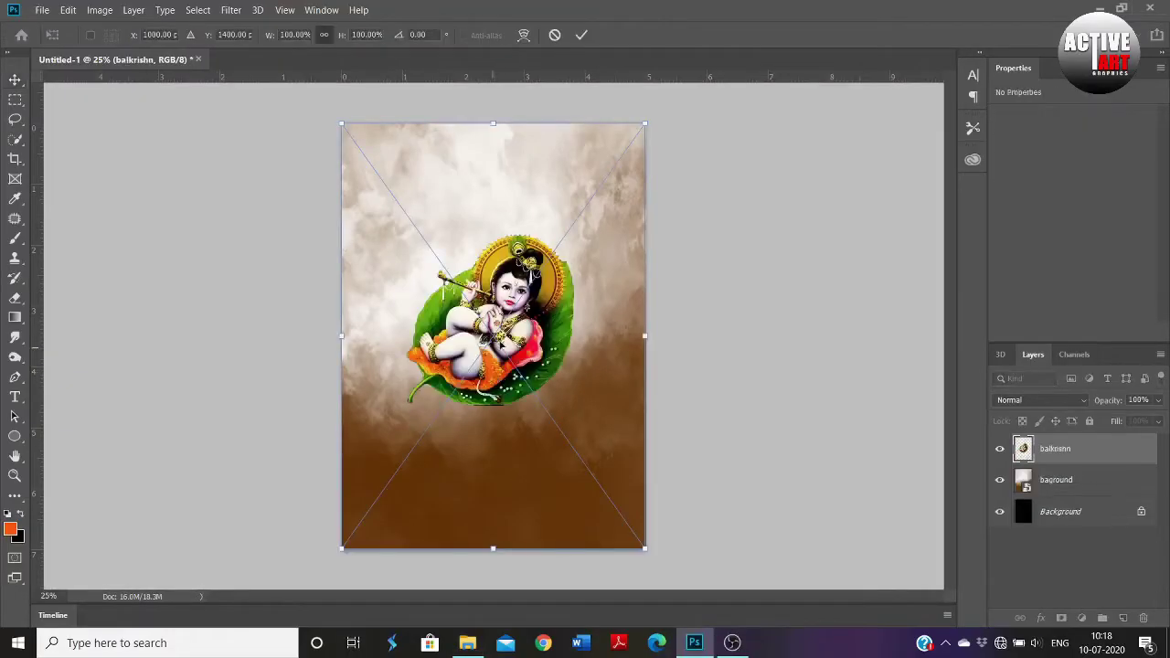
drag(645, 336, 660, 336)
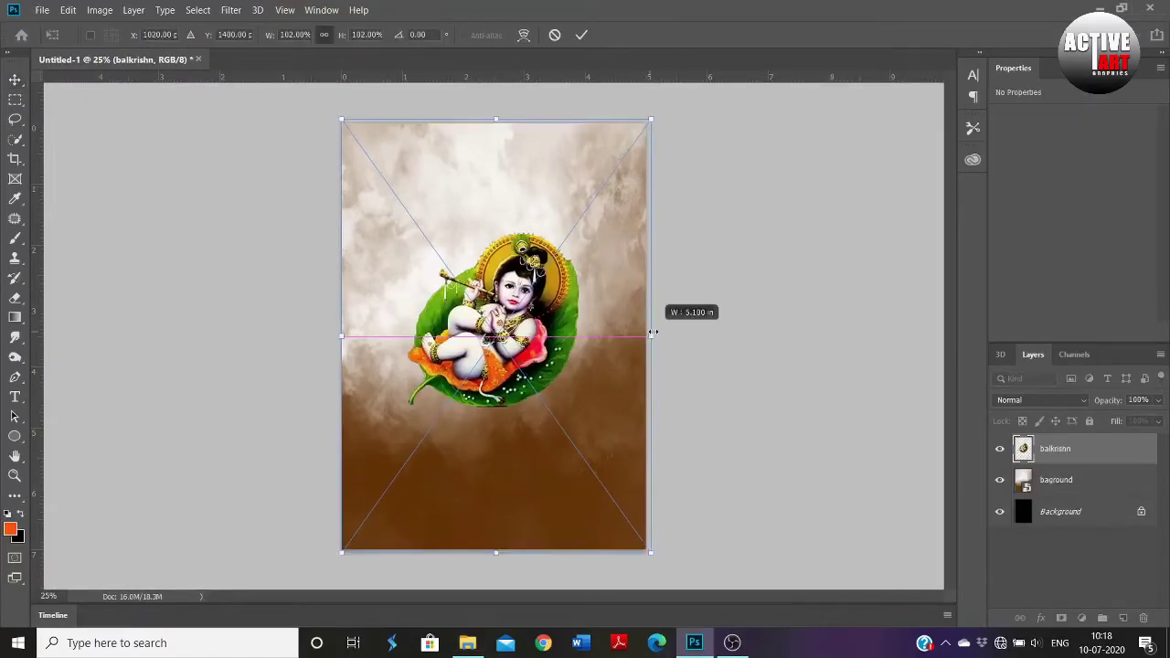
click(581, 34)
click(543, 186)
Set the cloudy background layer's blend mode to Color Dodge.
click(1086, 400)
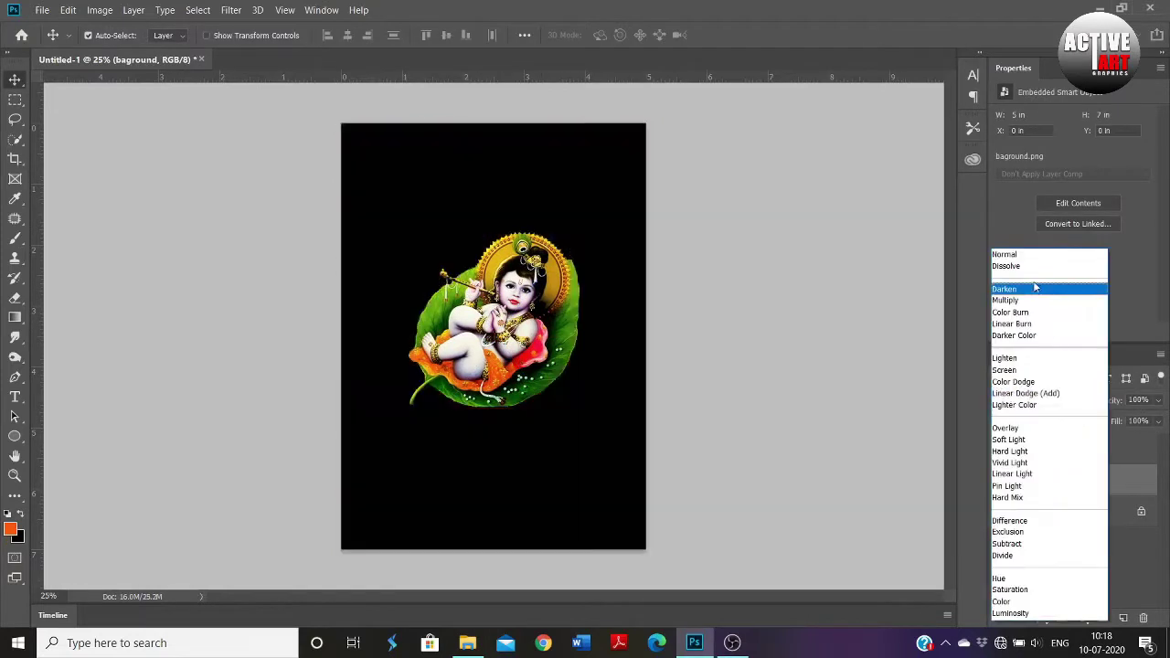
click(1039, 382)
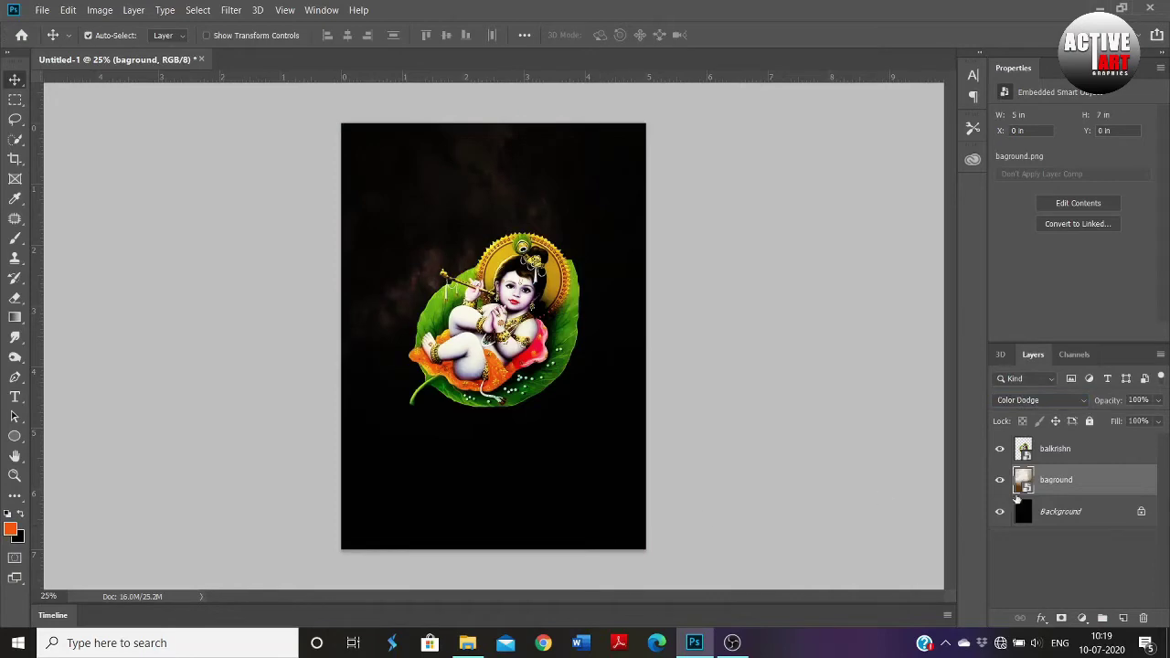
click(470, 567)
click(700, 197)
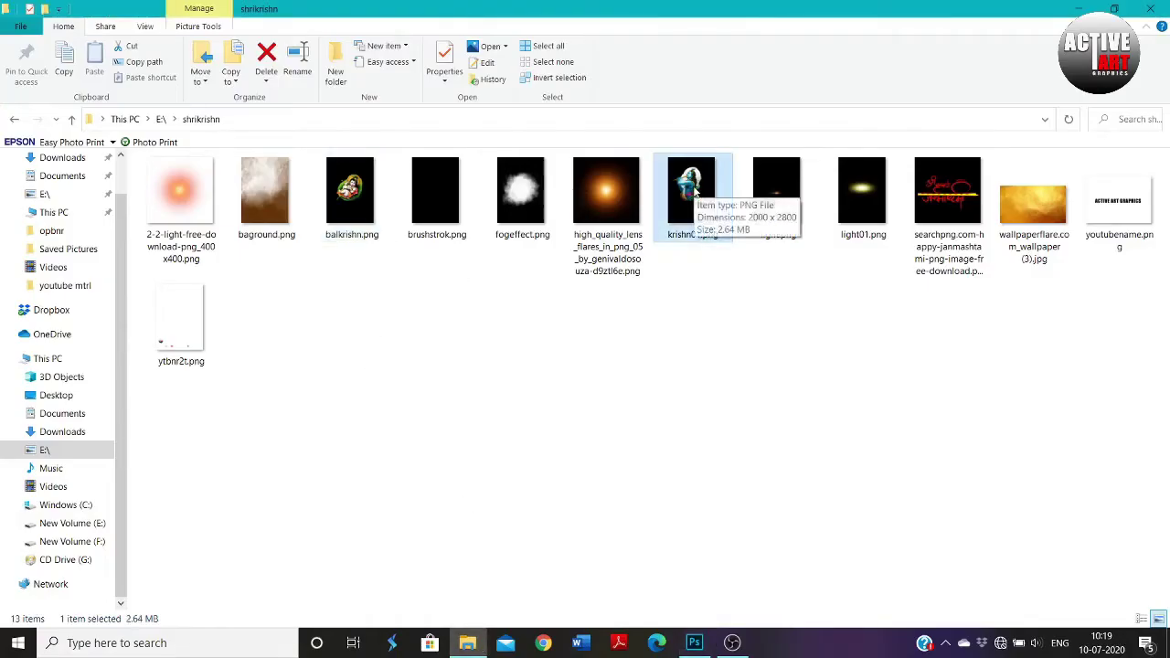
Place krishn01.png, the flute-playing Krishna, in the upper left behind baby Krishna.
mouse_move(699, 197)
mouse_down()
mouse_move(731, 639)
mouse_move(466, 182)
mouse_up()
click(581, 35)
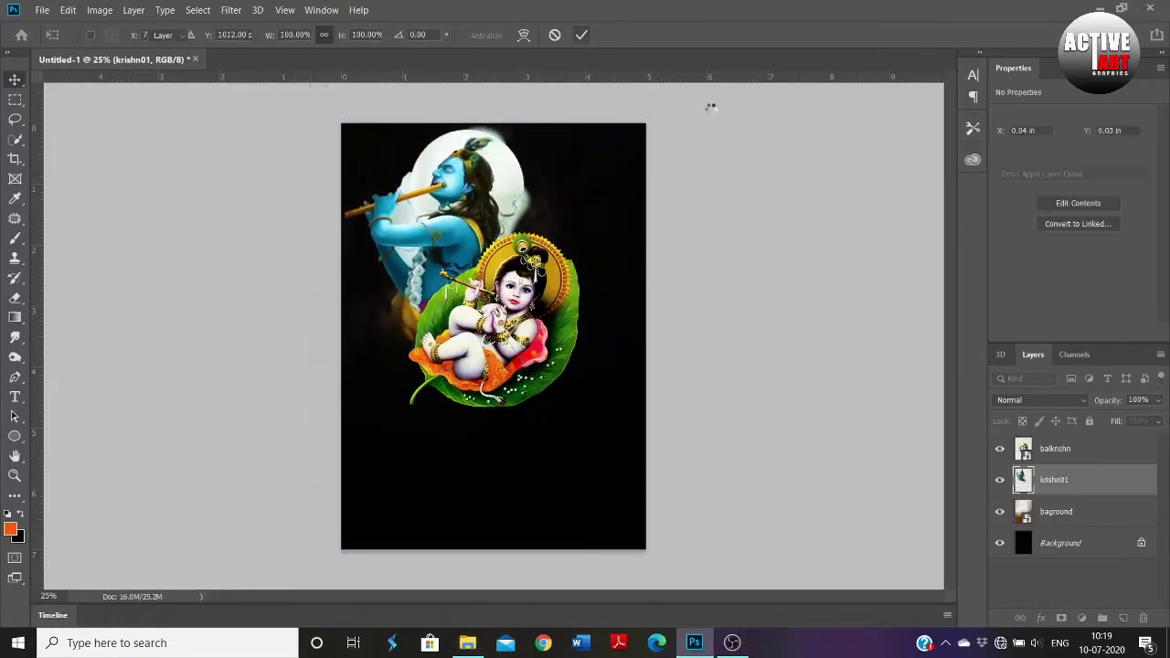
key(alt+bracketleft)
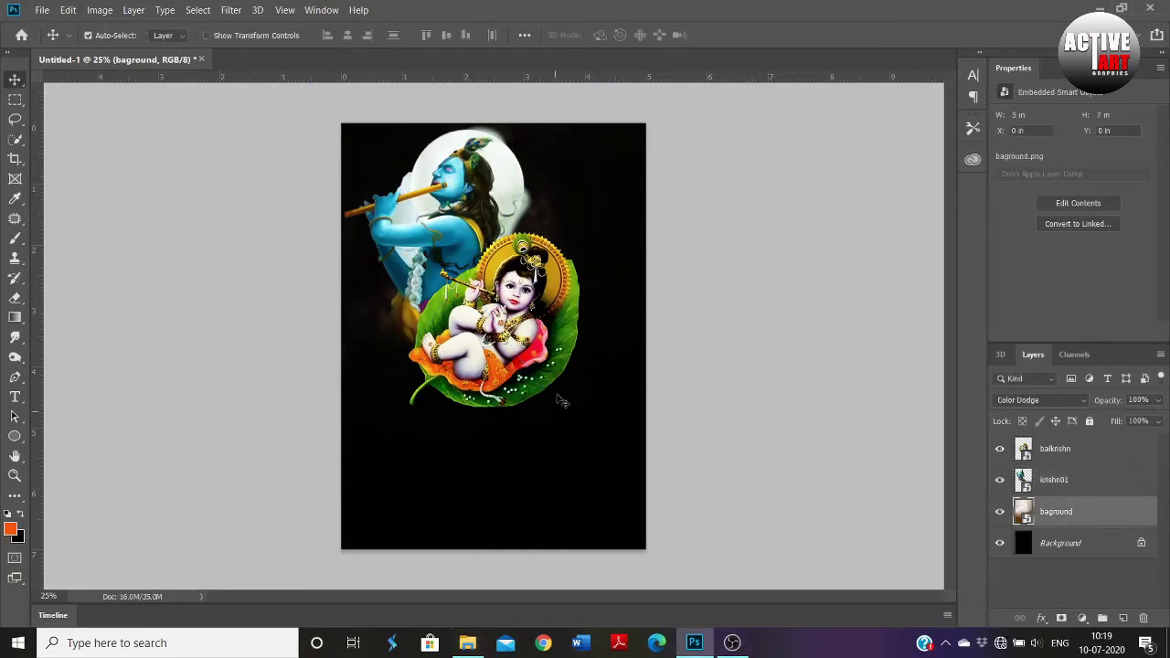
click(464, 265)
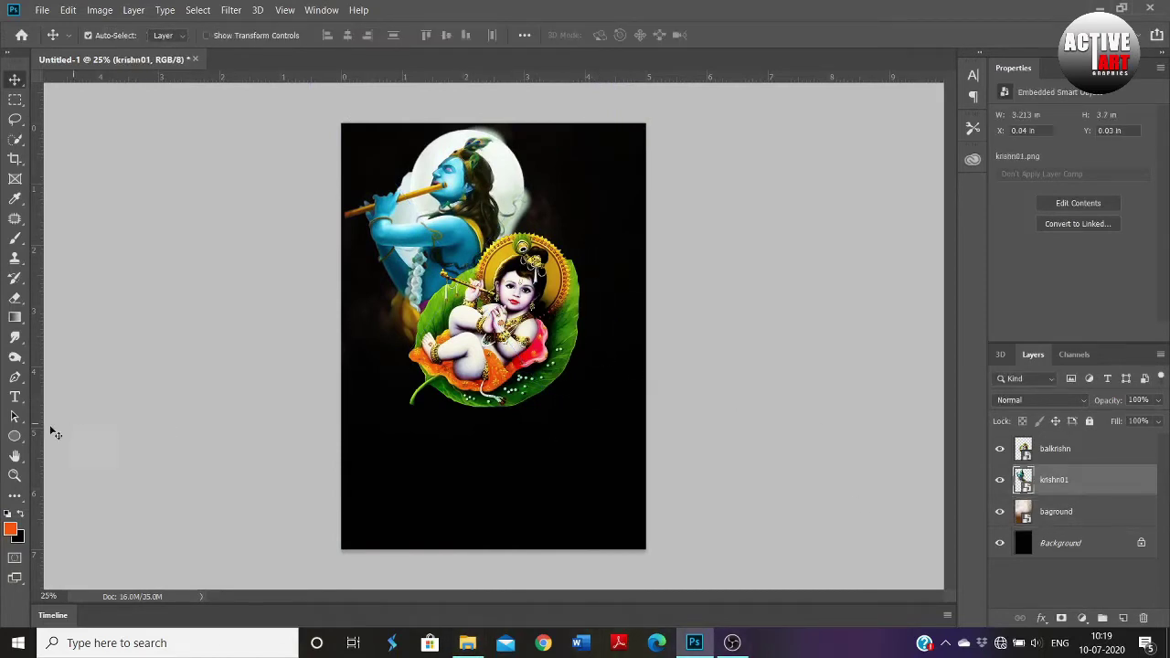
Add one new empty layer above the cloudy background layer.
click(13, 239)
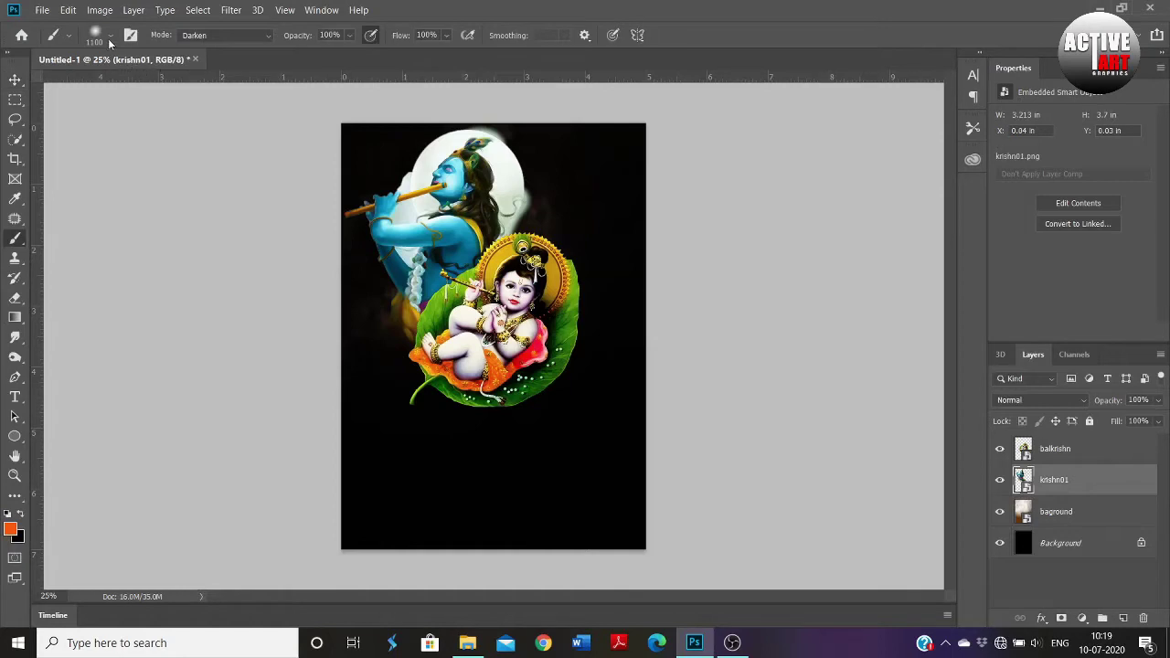
click(1057, 514)
click(1123, 619)
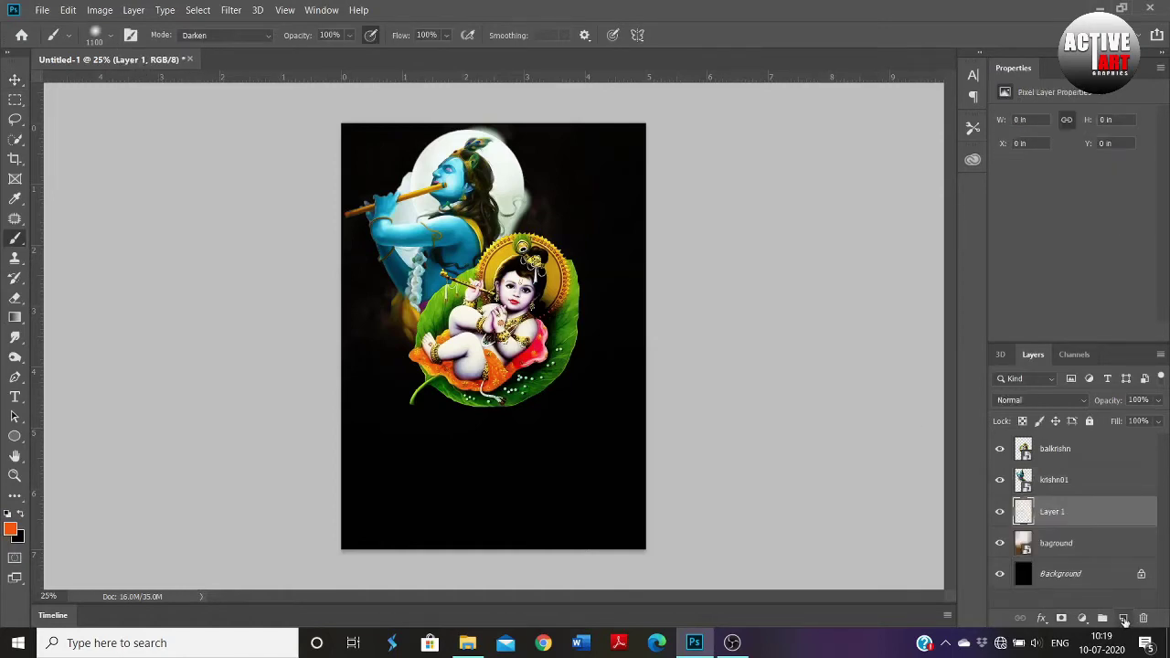
click(1124, 619)
click(1142, 619)
Paint white fog around baby Krishna with the pbbymef1 brush, placing the layer above krishn01.
click(110, 36)
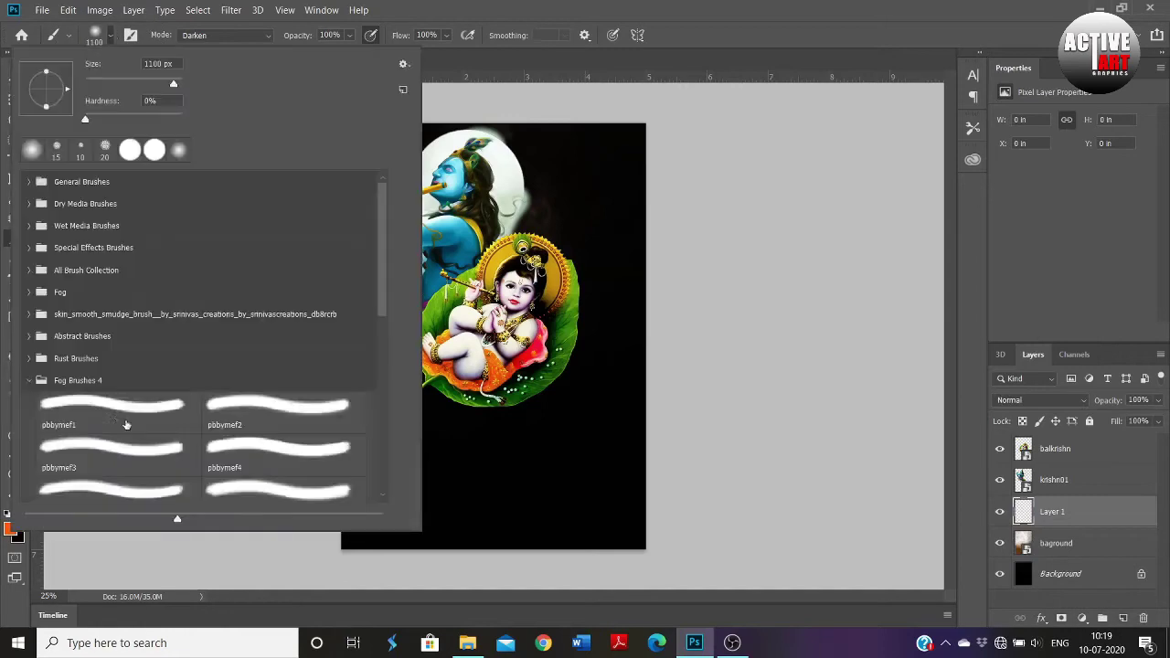
click(139, 410)
key(Return)
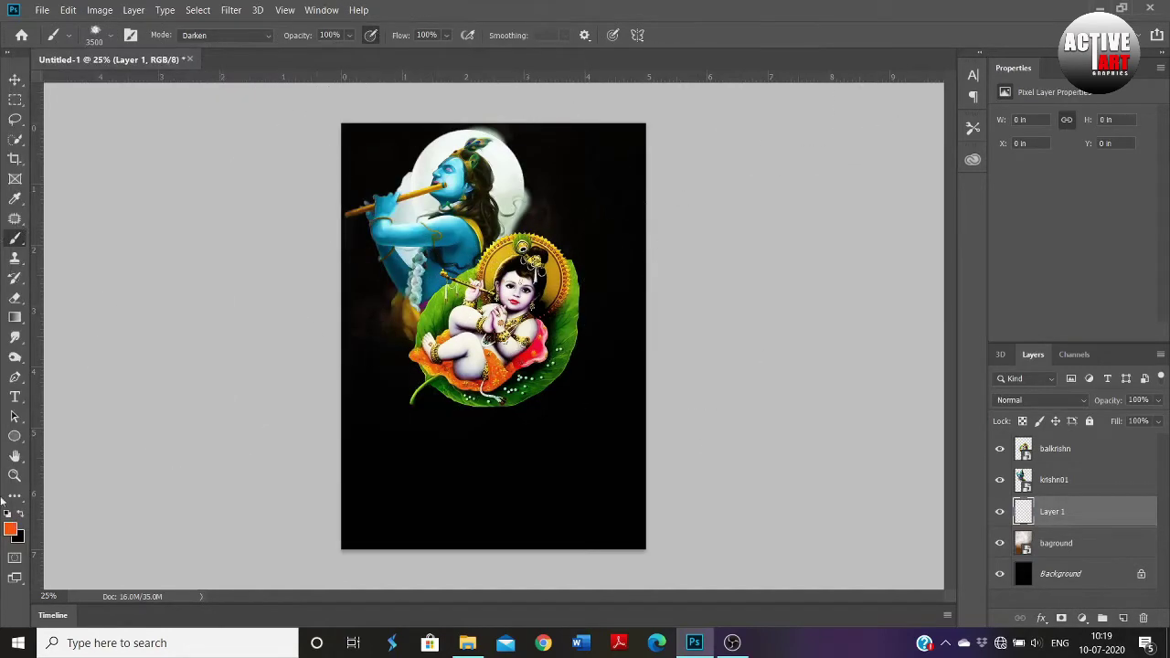
click(10, 527)
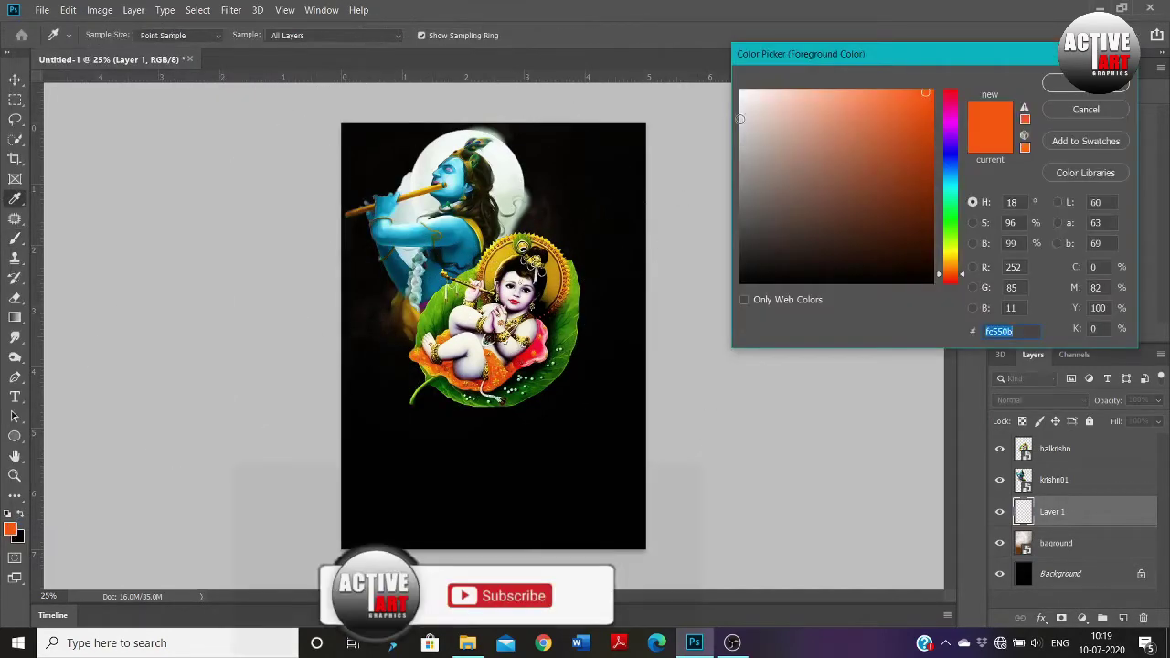
click(1053, 88)
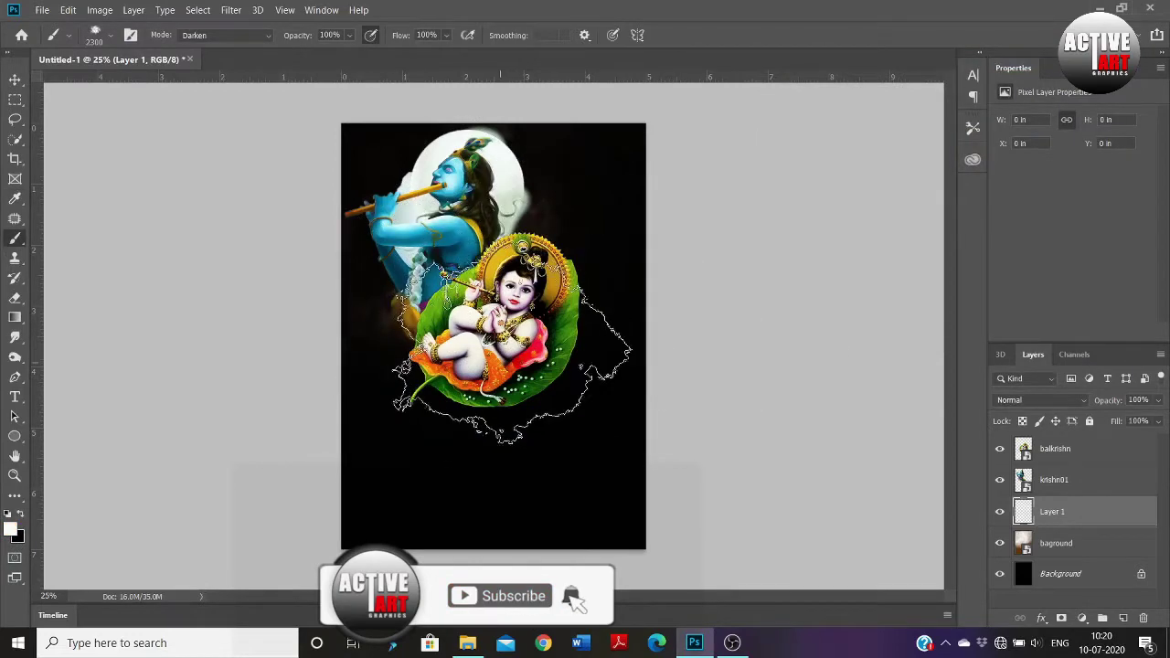
click(487, 360)
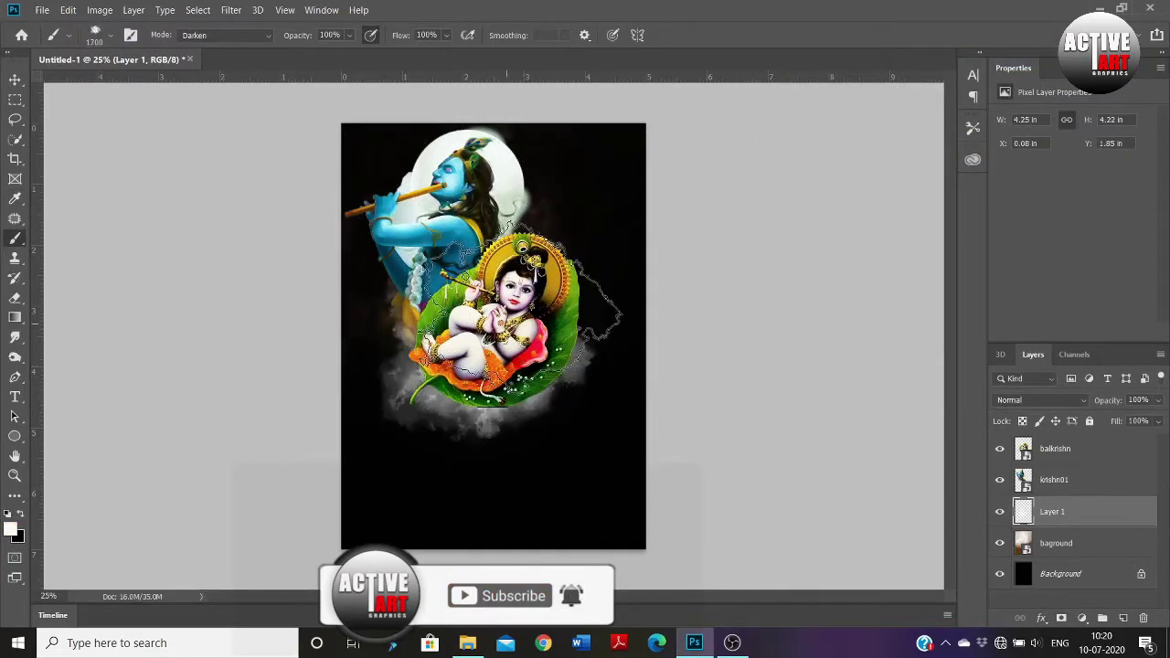
drag(516, 311, 511, 294)
click(15, 79)
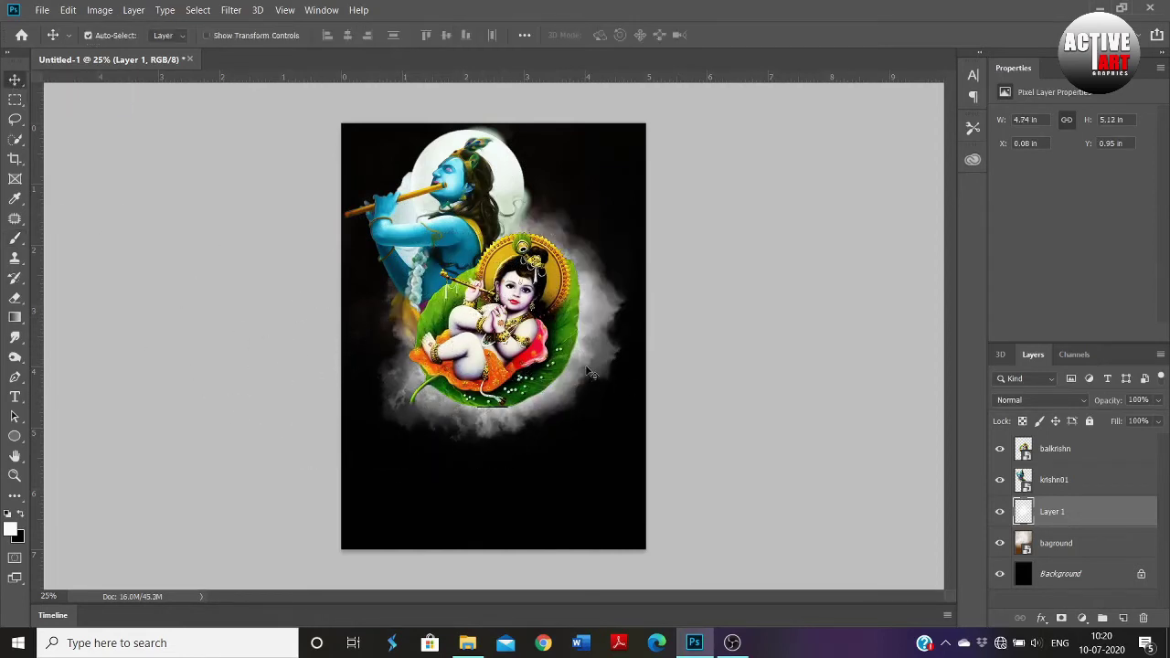
drag(1058, 515, 1056, 466)
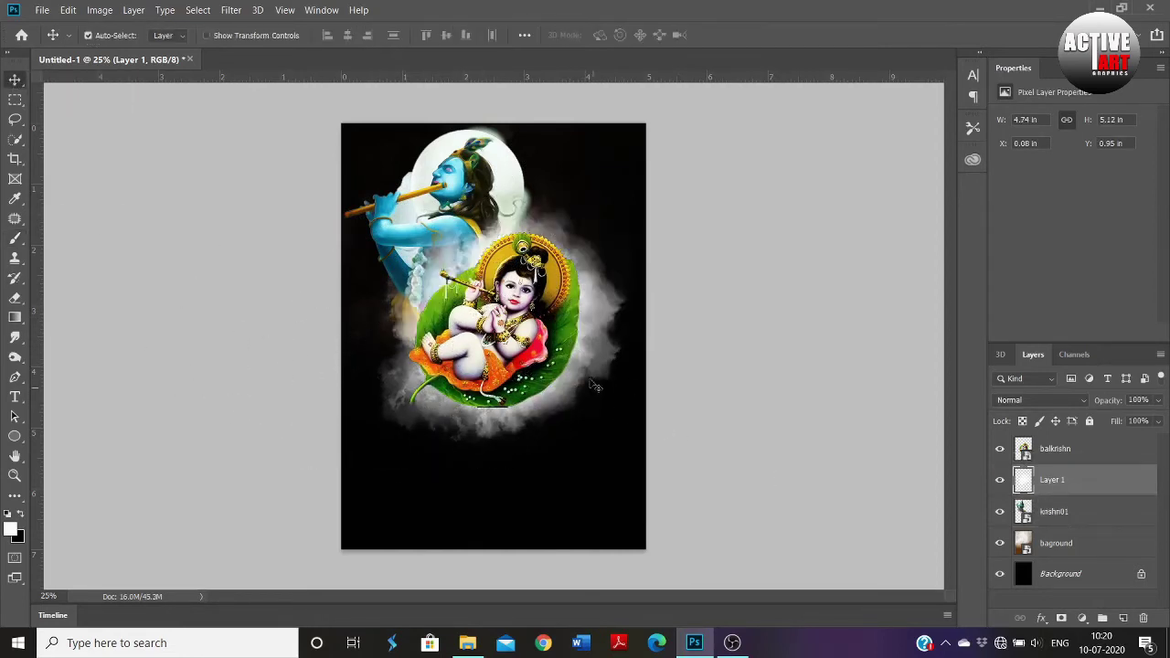
Place the red Janmashtami lettering image and size it beneath baby Krishna.
click(437, 510)
click(467, 643)
mouse_move(948, 210)
mouse_down()
mouse_move(885, 360)
mouse_move(445, 482)
mouse_up()
drag(621, 201, 611, 285)
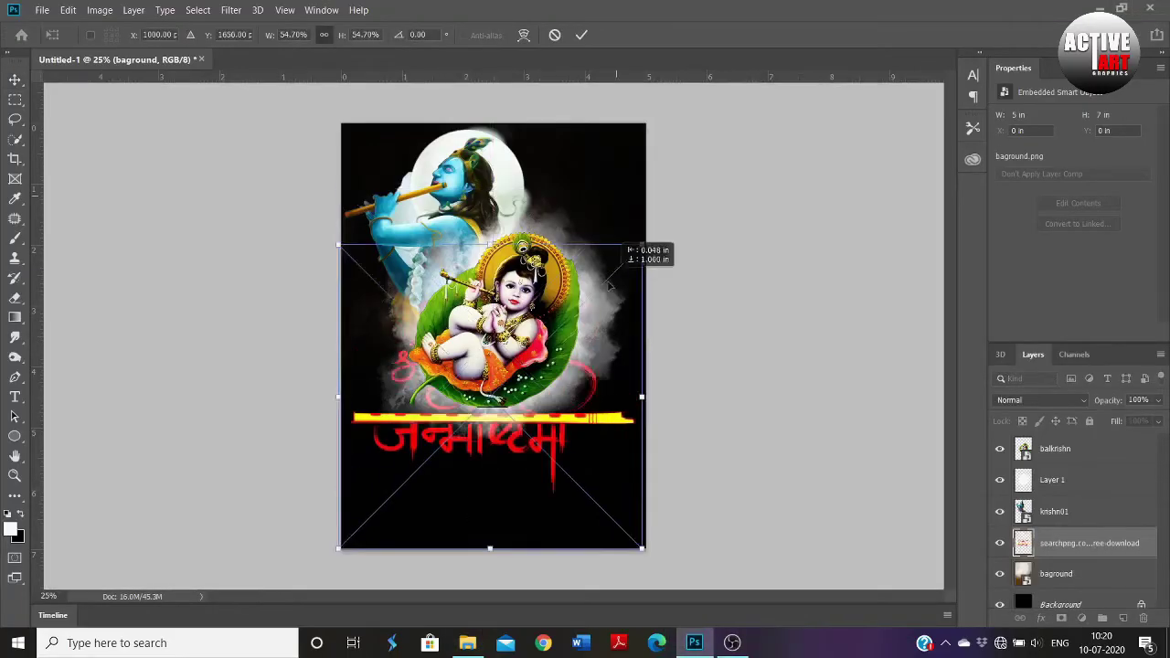
mouse_move(643, 245)
mouse_down()
mouse_move(430, 509)
mouse_move(459, 439)
mouse_move(595, 448)
mouse_up()
mouse_move(500, 518)
mouse_down()
mouse_move(461, 478)
mouse_move(451, 429)
mouse_up()
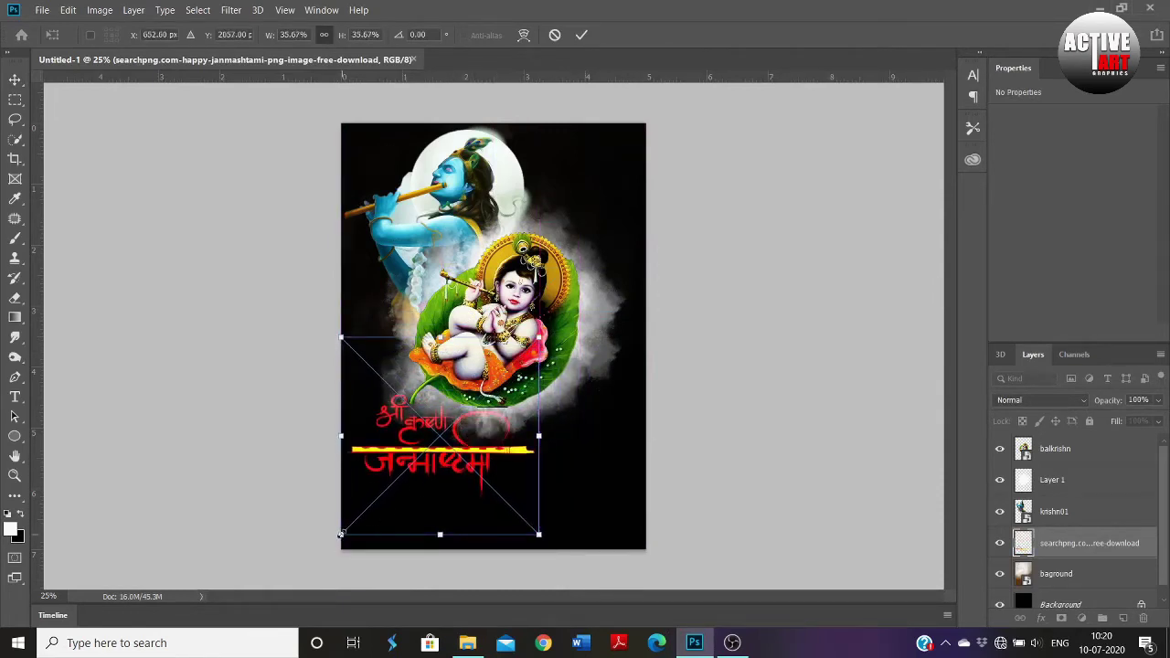
drag(341, 534, 345, 529)
click(582, 35)
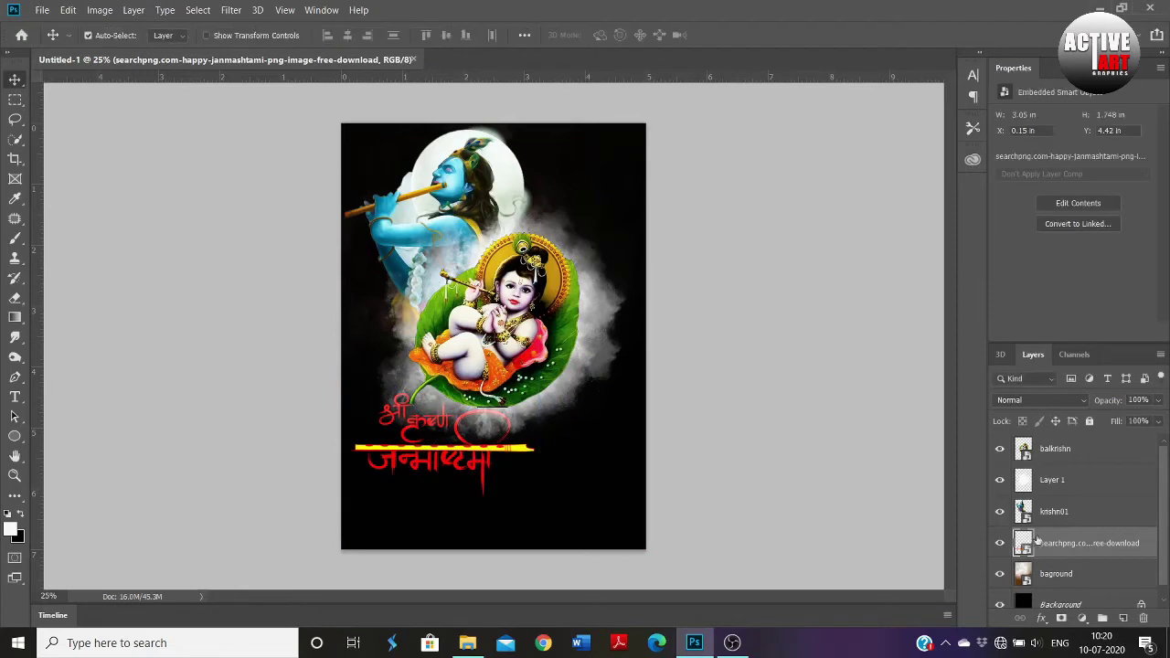
Move the calligraphy layer to the top of the stack and nudge it slightly left and down.
drag(1065, 546, 1061, 440)
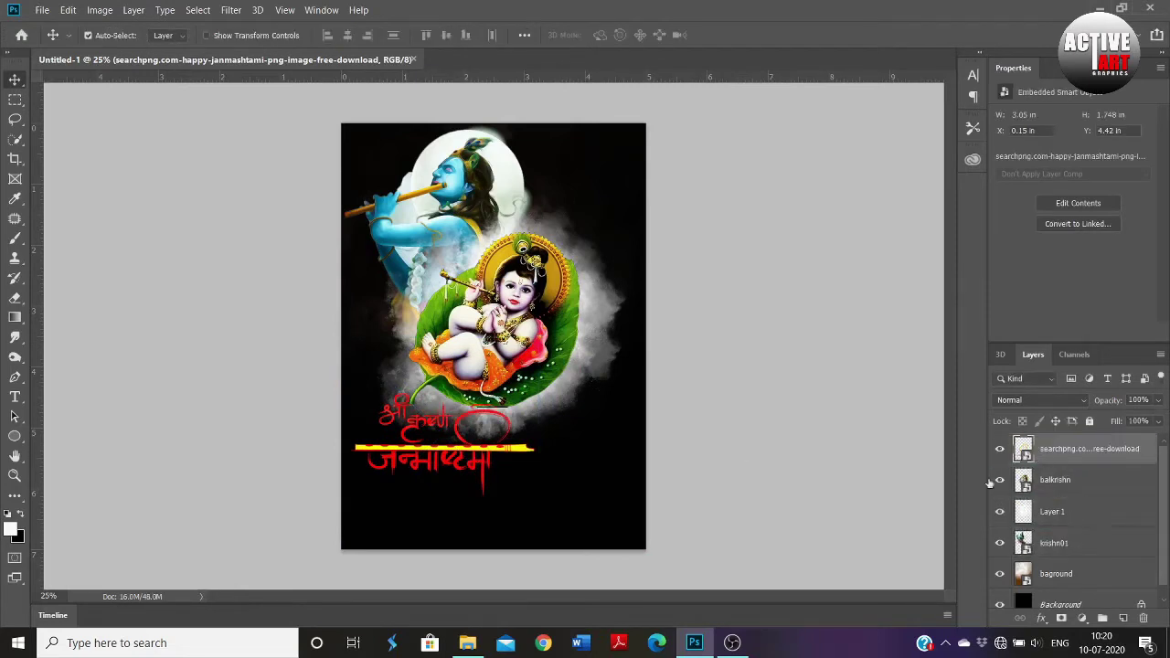
drag(487, 456, 478, 462)
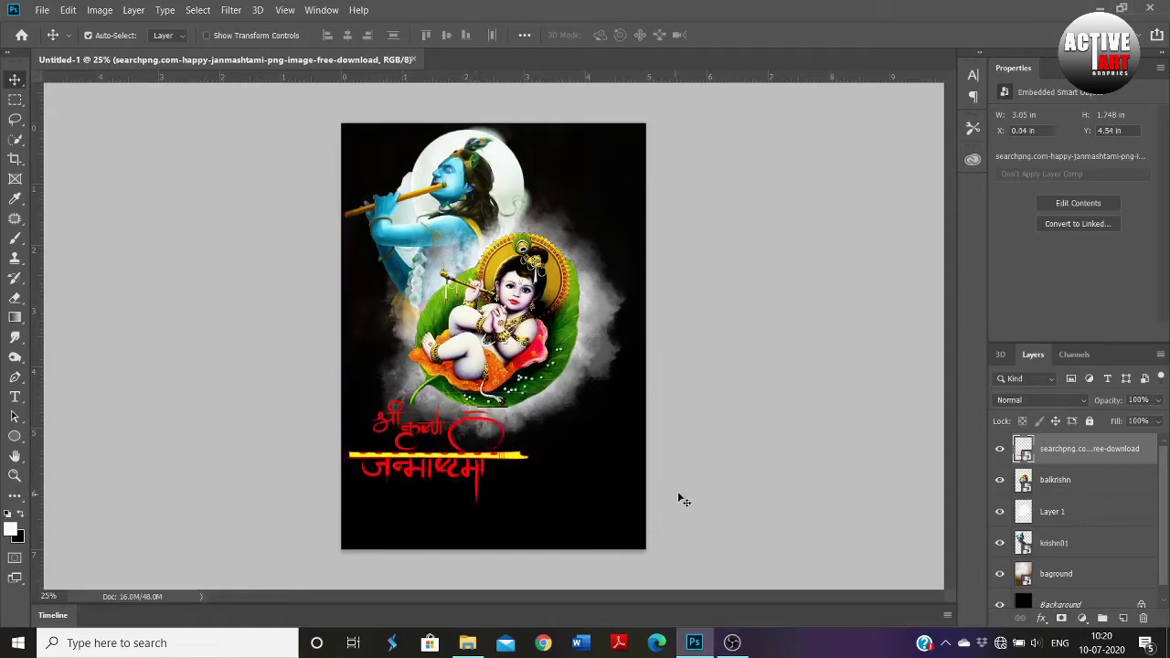
click(468, 643)
Place the gold wallpaper over the calligraphy and clip it as a texture fill.
mouse_move(1033, 196)
mouse_down()
mouse_move(692, 649)
mouse_move(494, 338)
mouse_up()
drag(643, 253, 520, 322)
drag(439, 381, 450, 466)
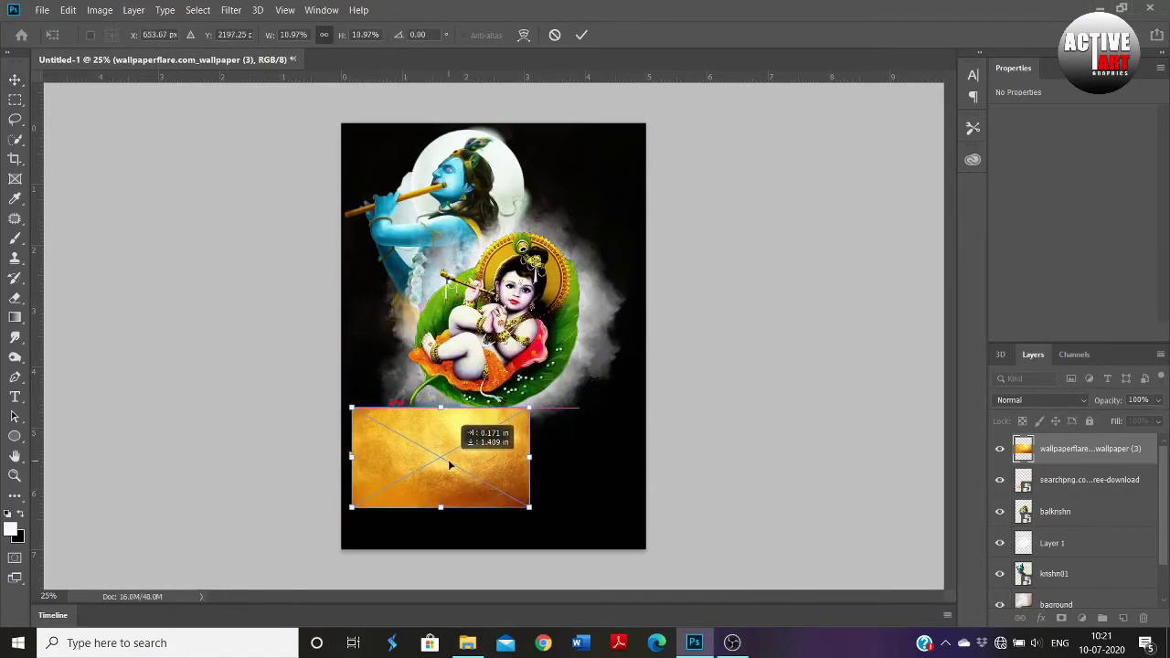
drag(534, 405, 542, 399)
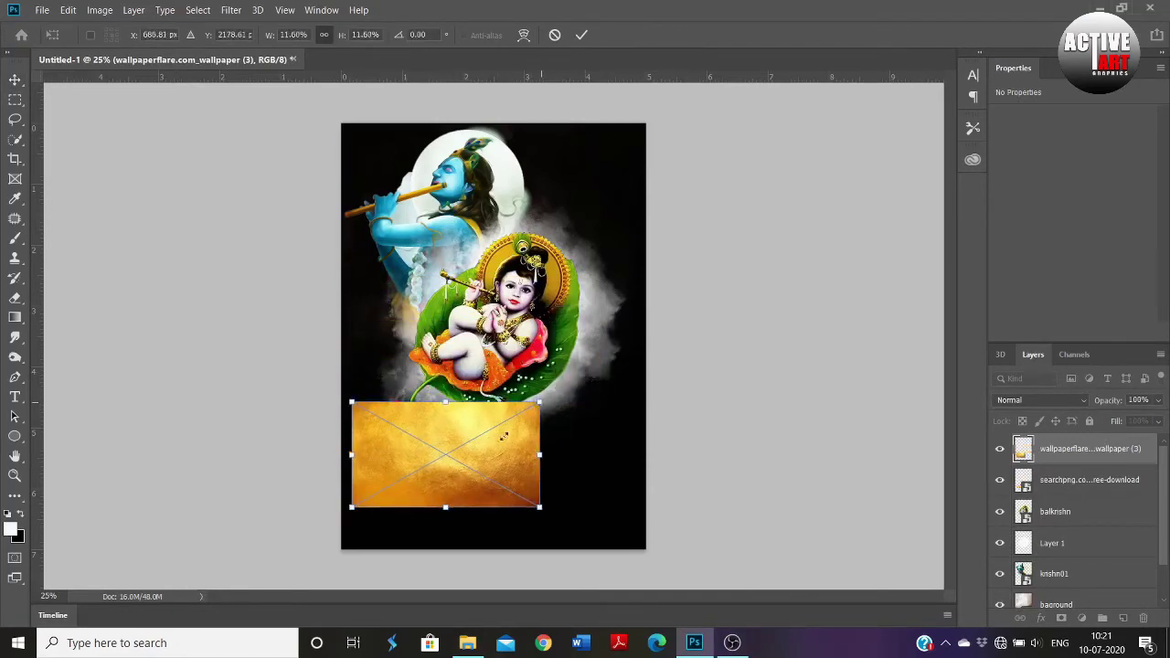
drag(486, 449, 476, 448)
click(581, 35)
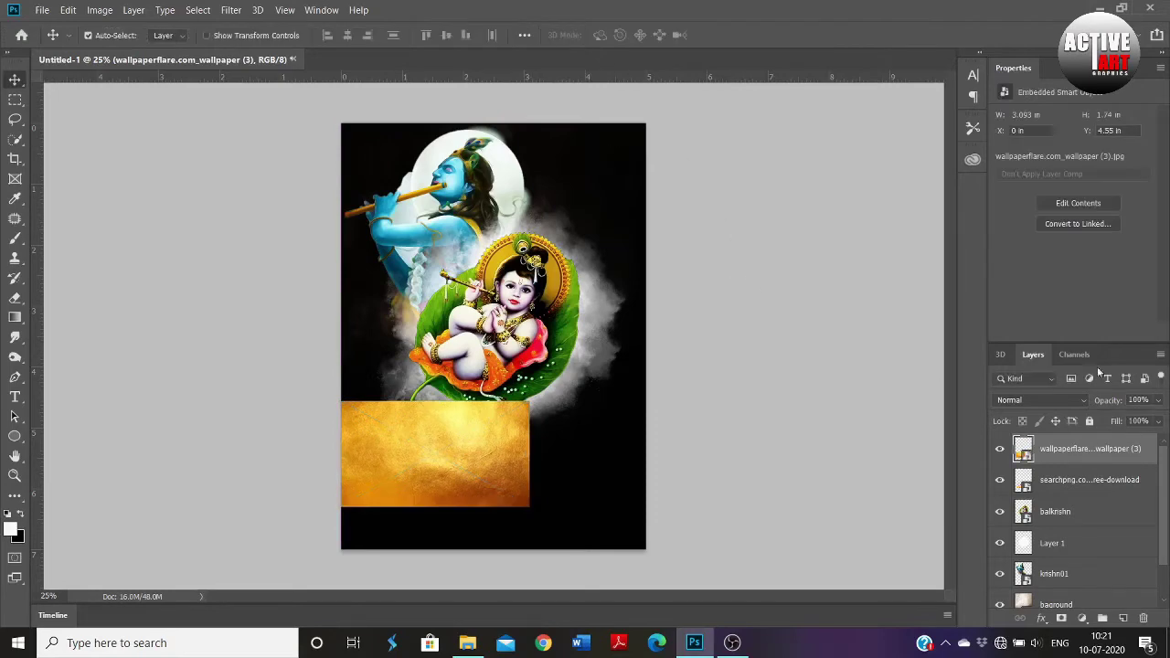
right_click(1098, 454)
click(977, 317)
Start a new text entry beside the gold calligraphy.
click(556, 496)
key(t)
click(553, 479)
text(की हार्दिक शुभकामनाये)
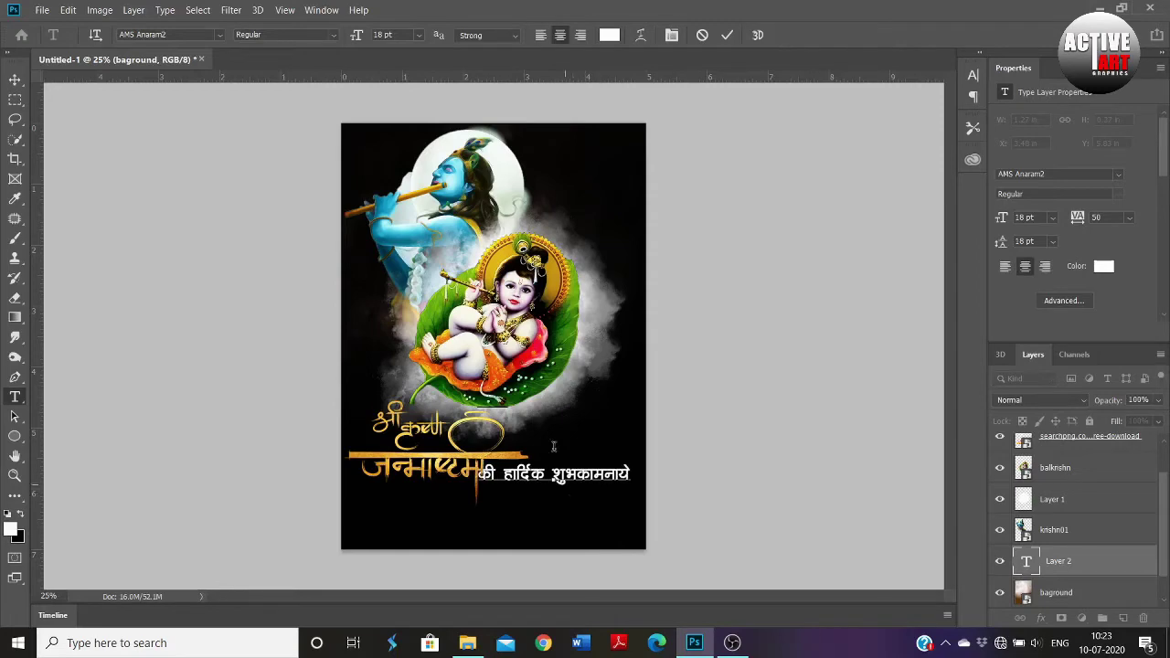
Commit the greeting text, shift it down, and change its font to AMS Darshana.
key(ctrl+Return)
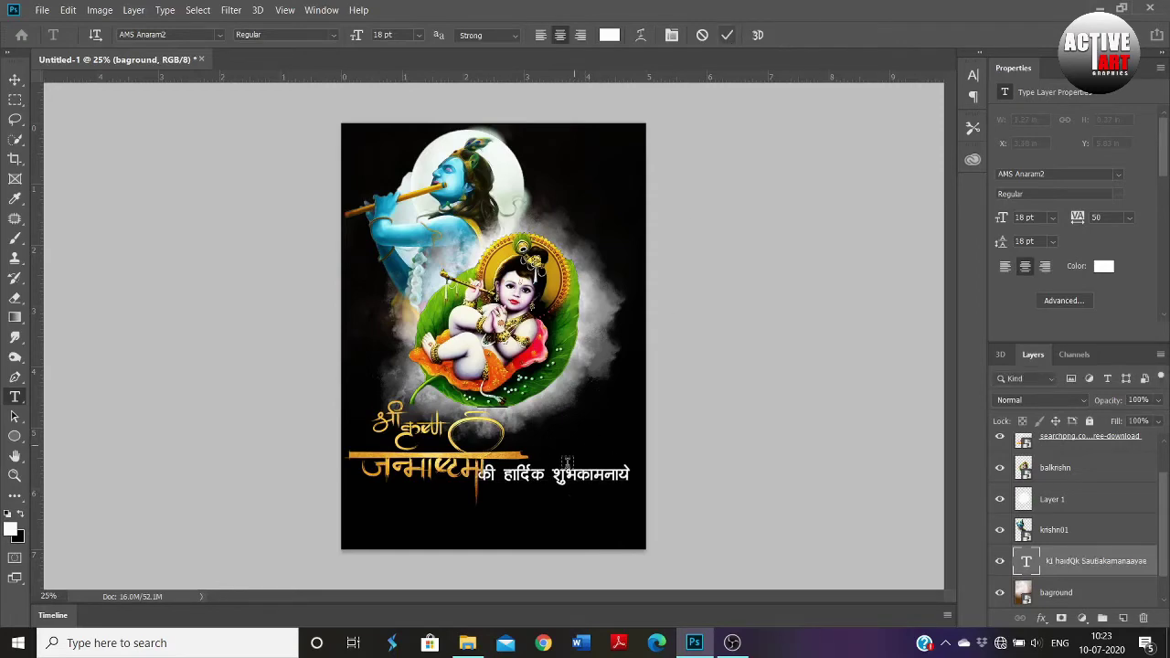
key(v)
drag(570, 479, 576, 512)
click(17, 400)
click(220, 34)
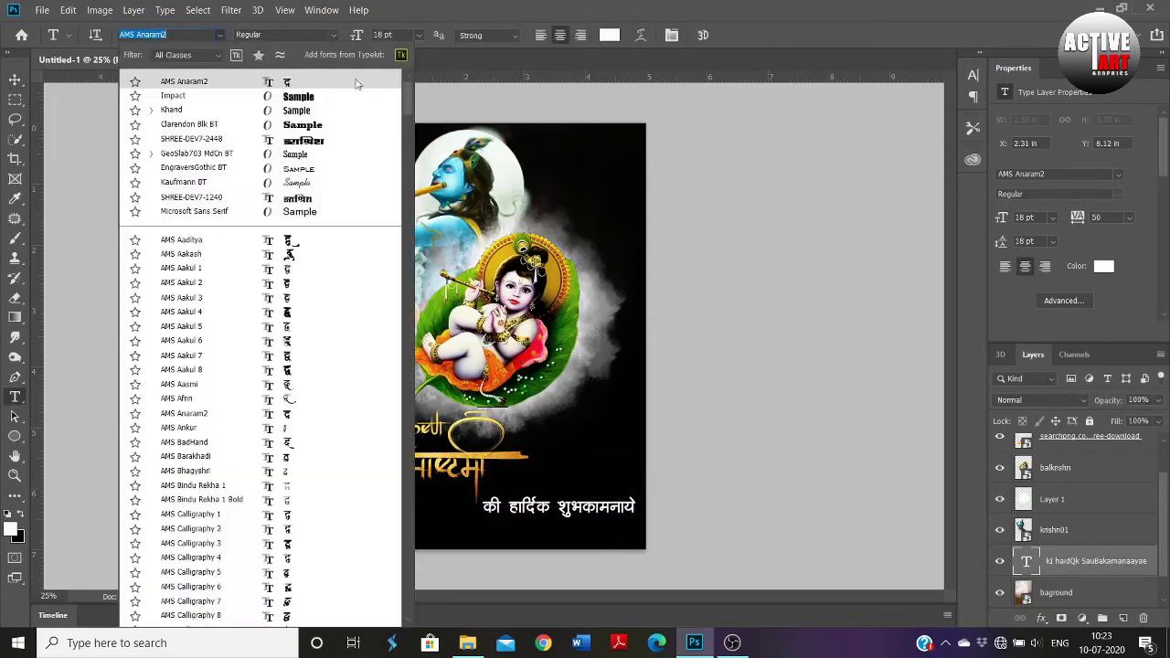
scroll(259, 382, down, 5)
scroll(259, 383, down, 3)
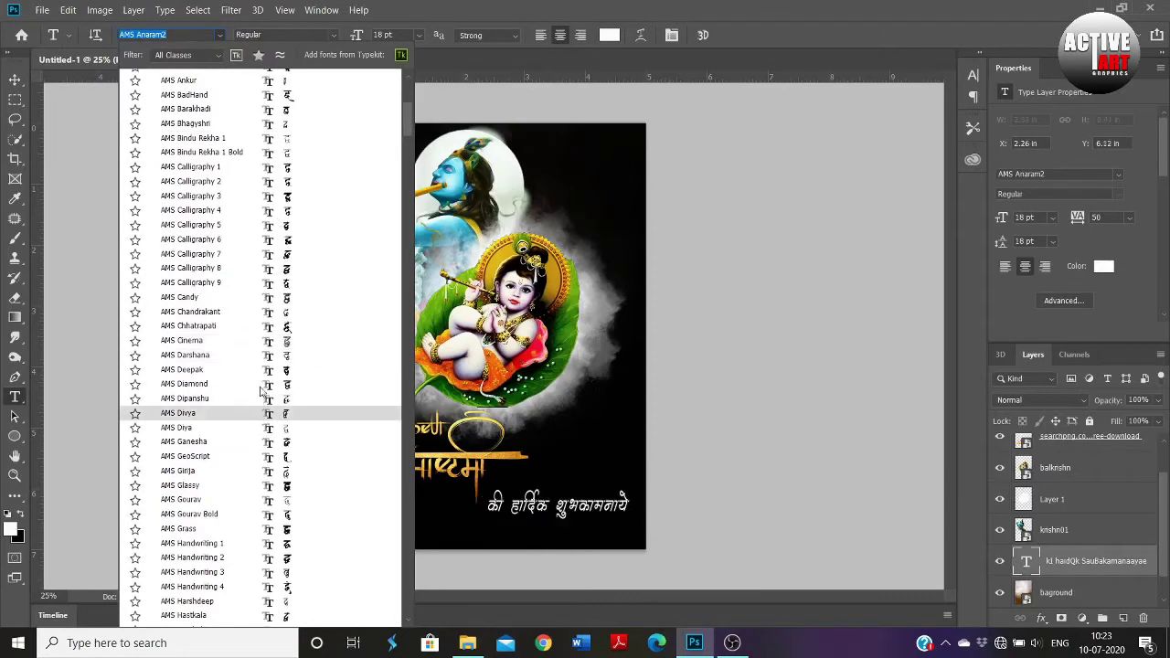
click(265, 356)
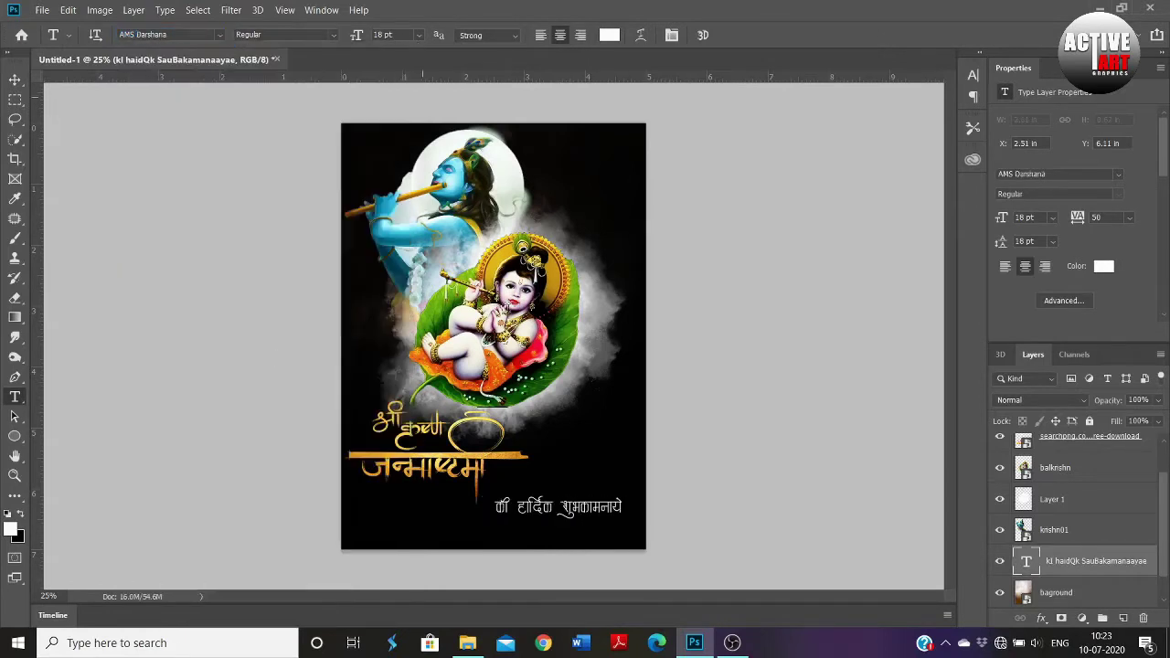
key(ctrl+Return)
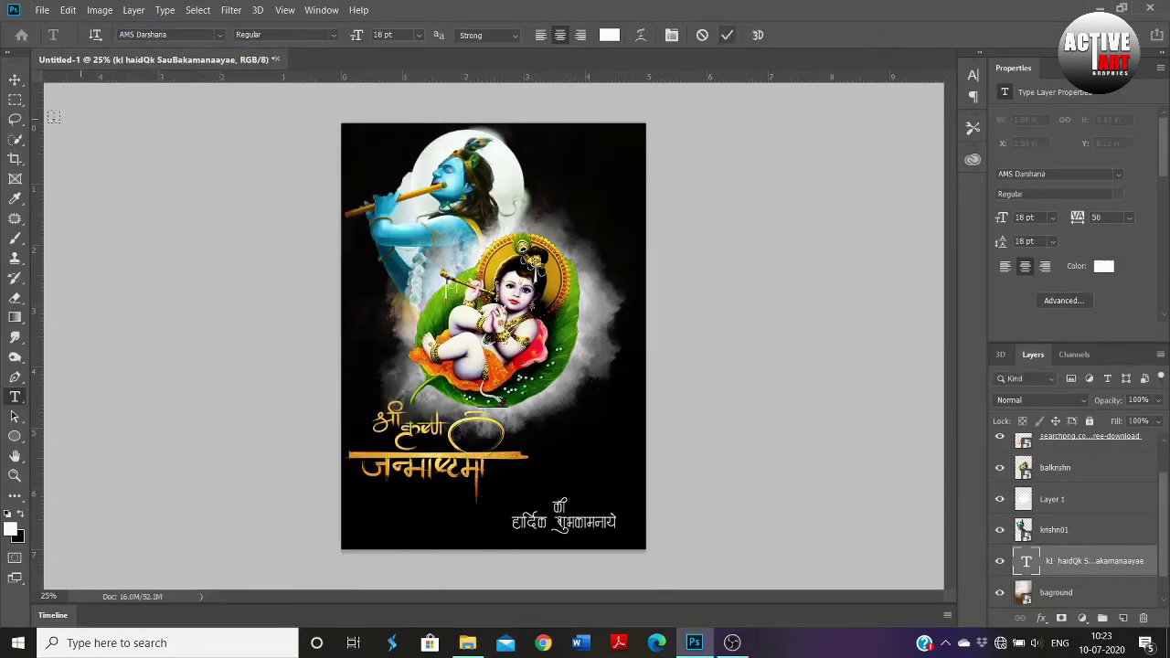
Reposition and resize the greeting so it fits beside the gold title.
key(v)
mouse_move(562, 511)
mouse_down()
mouse_move(564, 482)
mouse_move(552, 479)
mouse_move(551, 527)
mouse_move(550, 512)
mouse_up()
key(ctrl+t)
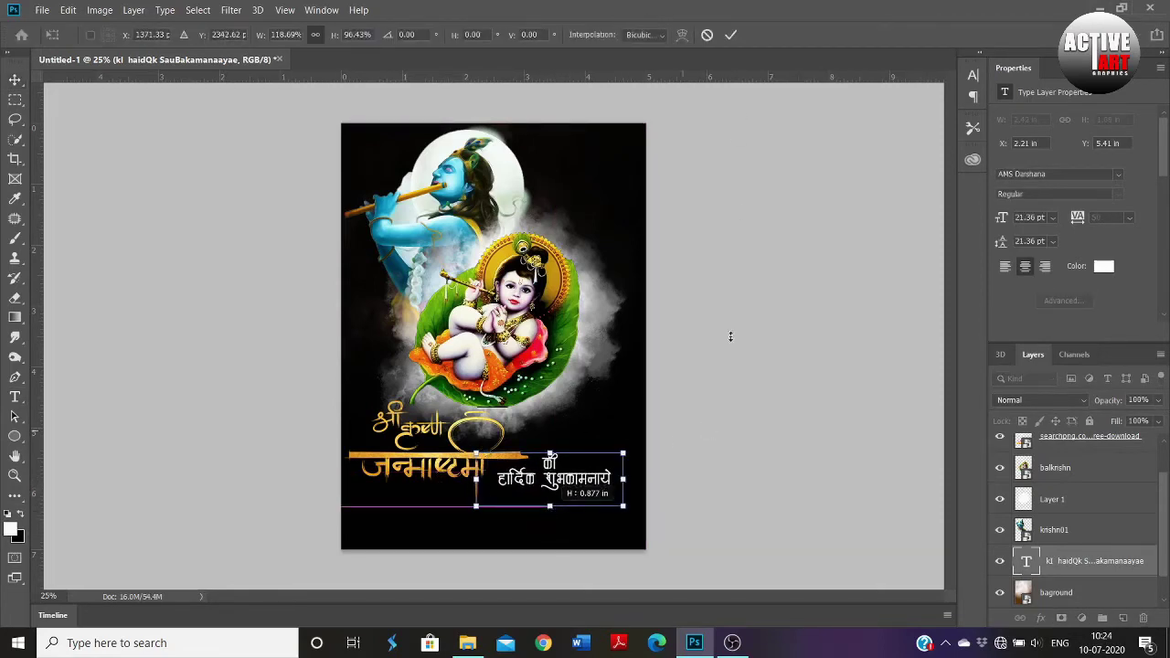
key(Return)
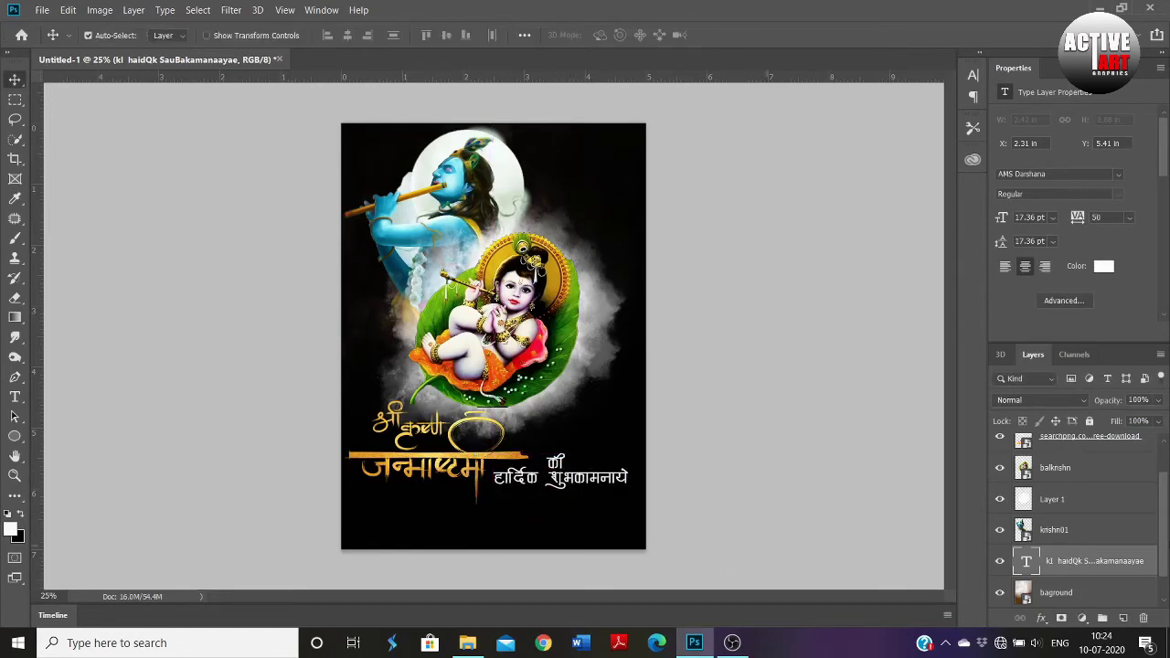
Place the light image, scale it over the greeting, and clip it to the greeting text.
click(468, 643)
mouse_move(862, 194)
mouse_down()
mouse_move(628, 393)
mouse_move(692, 536)
mouse_up()
key(Return)
key(ctrl+t)
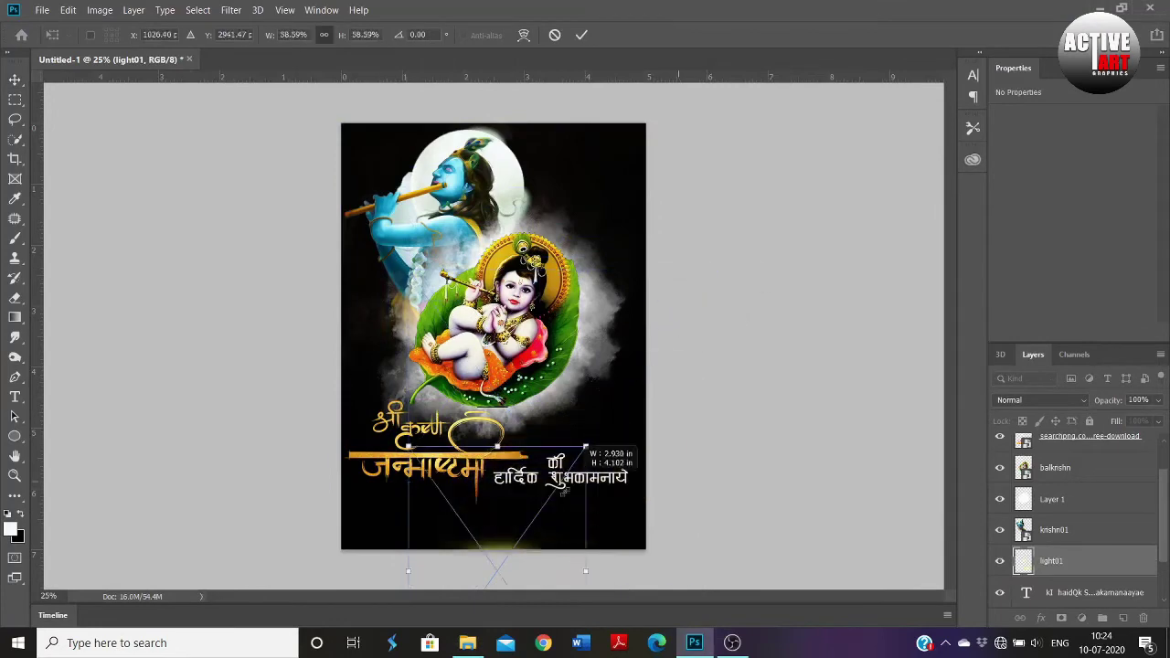
drag(710, 266, 538, 506)
mouse_move(509, 534)
mouse_down()
mouse_move(604, 441)
mouse_move(600, 414)
mouse_up()
drag(627, 475, 719, 476)
drag(496, 476, 452, 476)
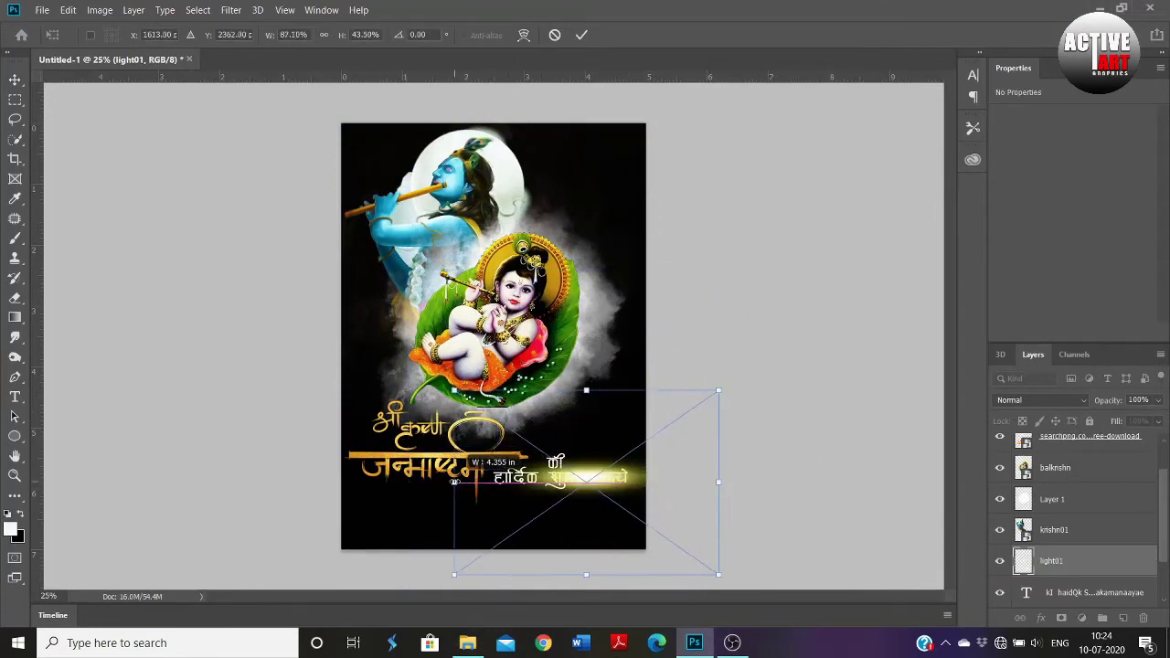
drag(585, 482, 558, 482)
click(582, 34)
right_click(1083, 567)
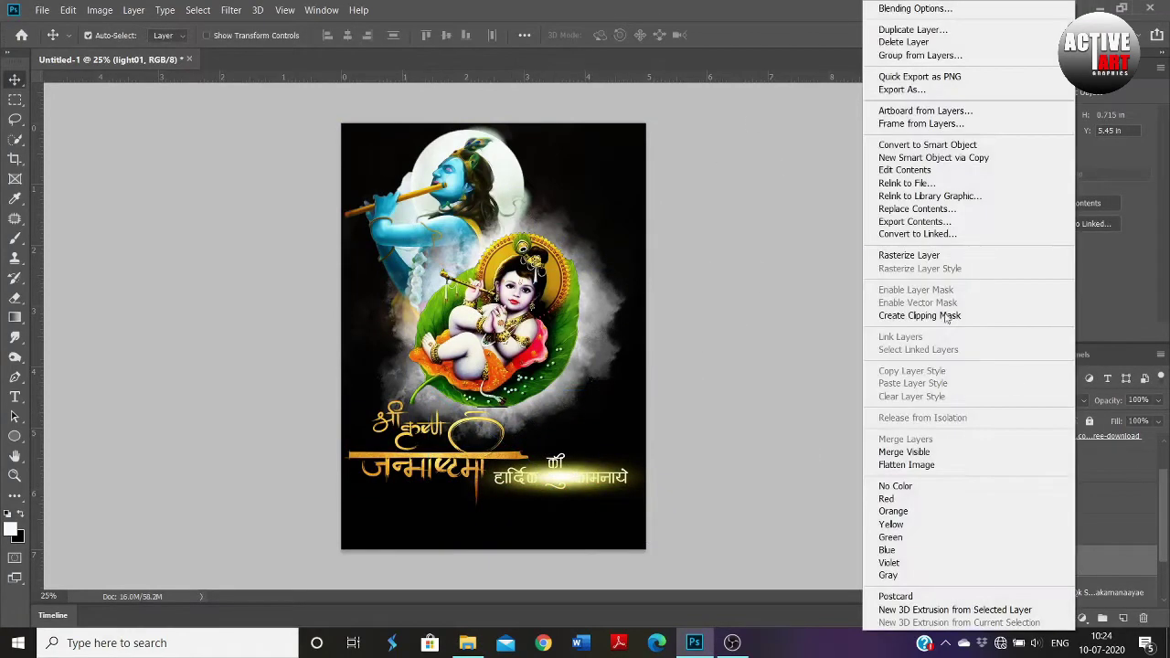
click(947, 318)
Place light.png into the poster and scale it wider.
click(467, 642)
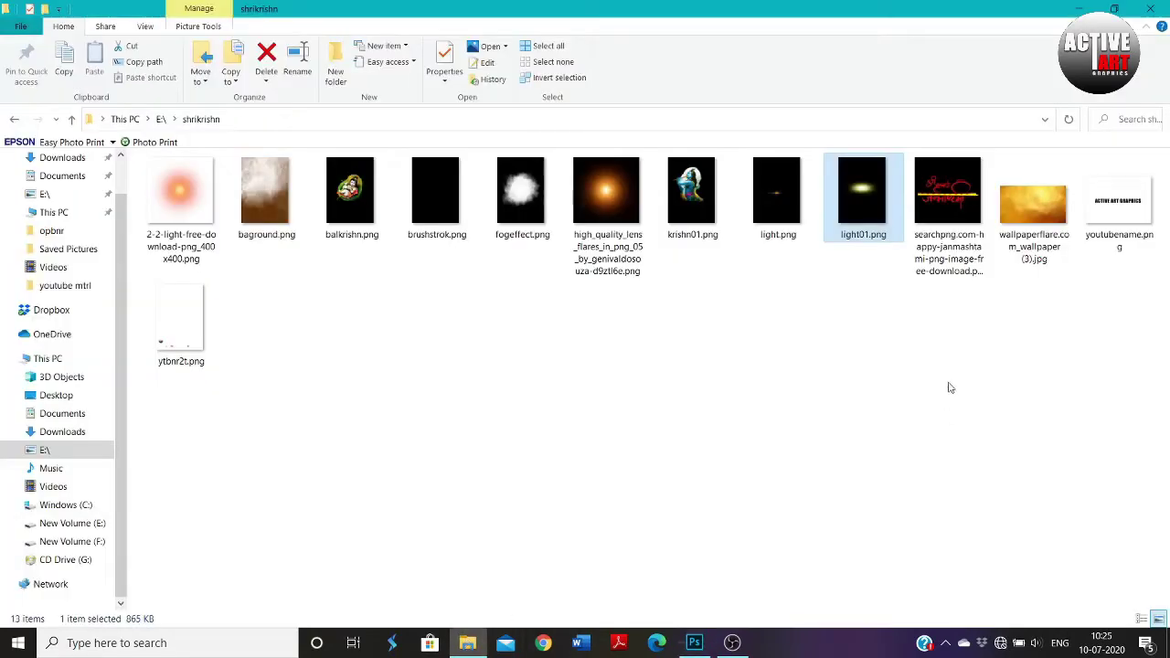
mouse_move(764, 185)
mouse_down()
mouse_move(615, 591)
mouse_move(494, 338)
mouse_up()
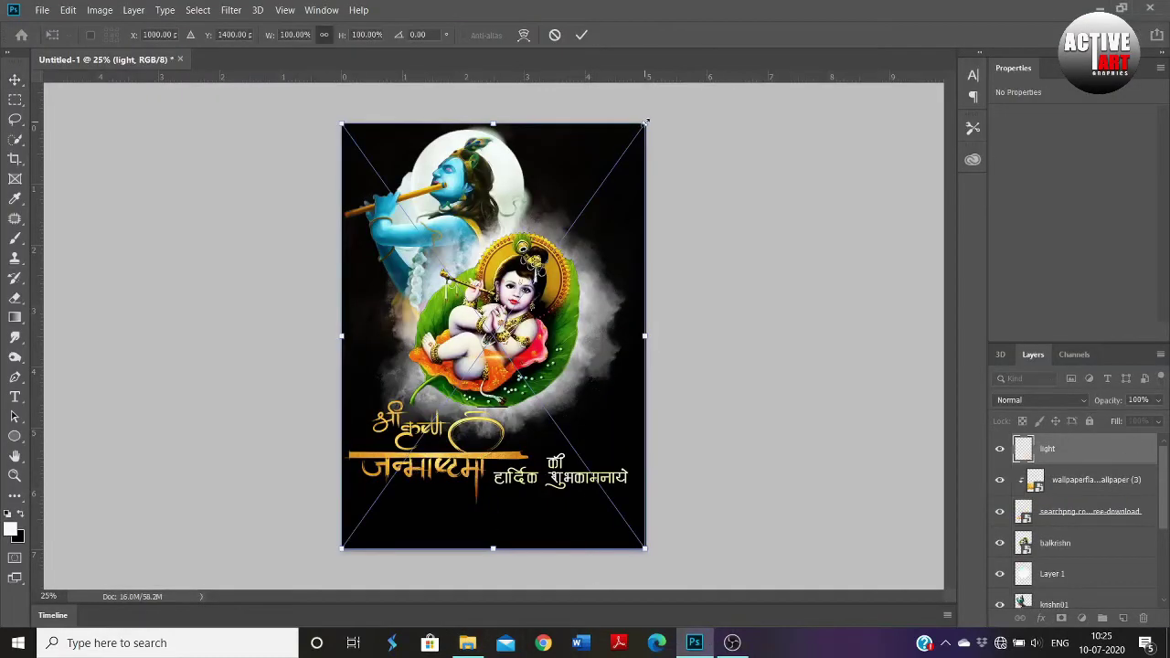
drag(645, 124, 482, 338)
mouse_move(427, 441)
mouse_down()
mouse_move(489, 448)
mouse_move(678, 426)
mouse_up()
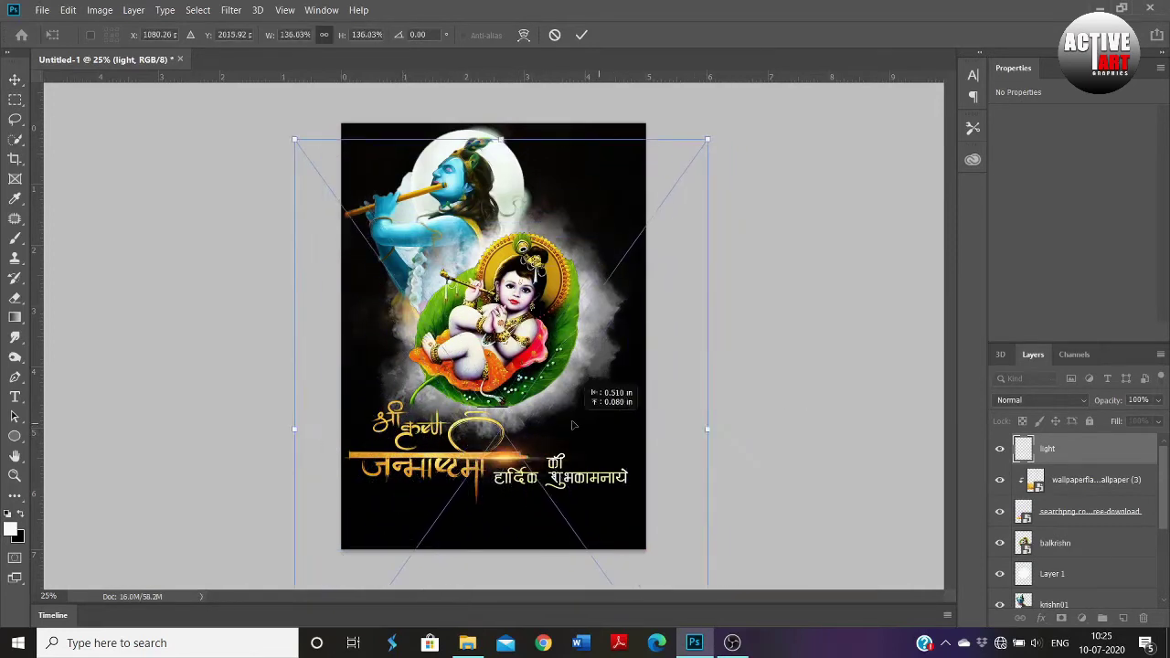
click(581, 36)
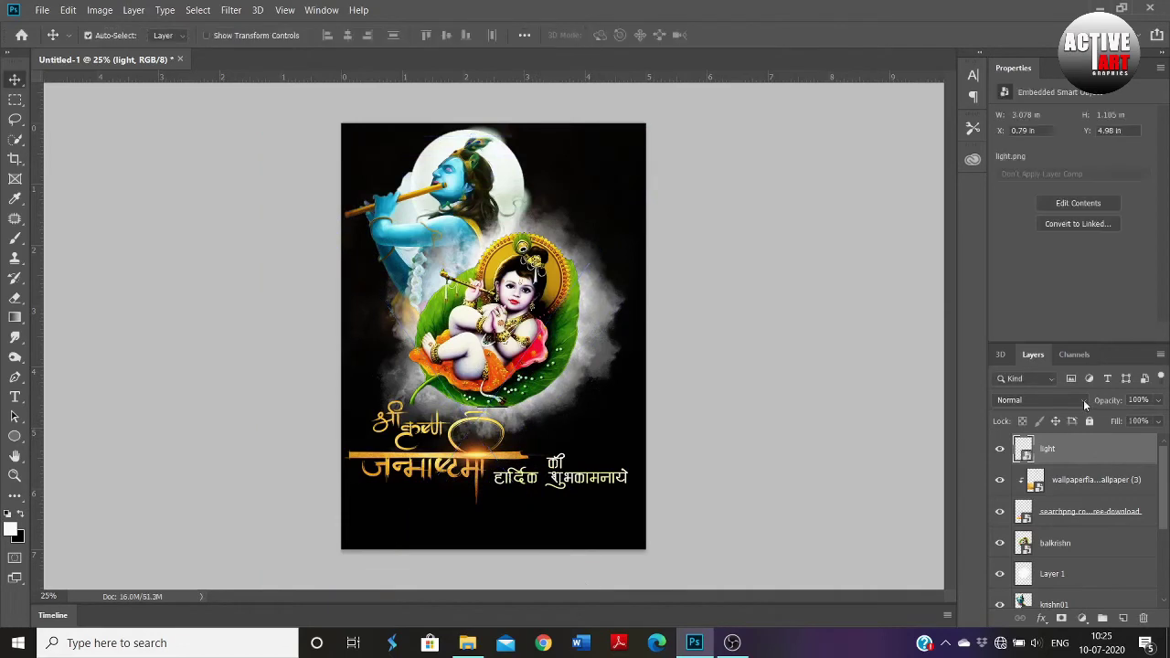
Blend the light as Linear Dodge (Add), move it onto the calligraphy, and rasterize the copy.
click(1051, 400)
click(1062, 395)
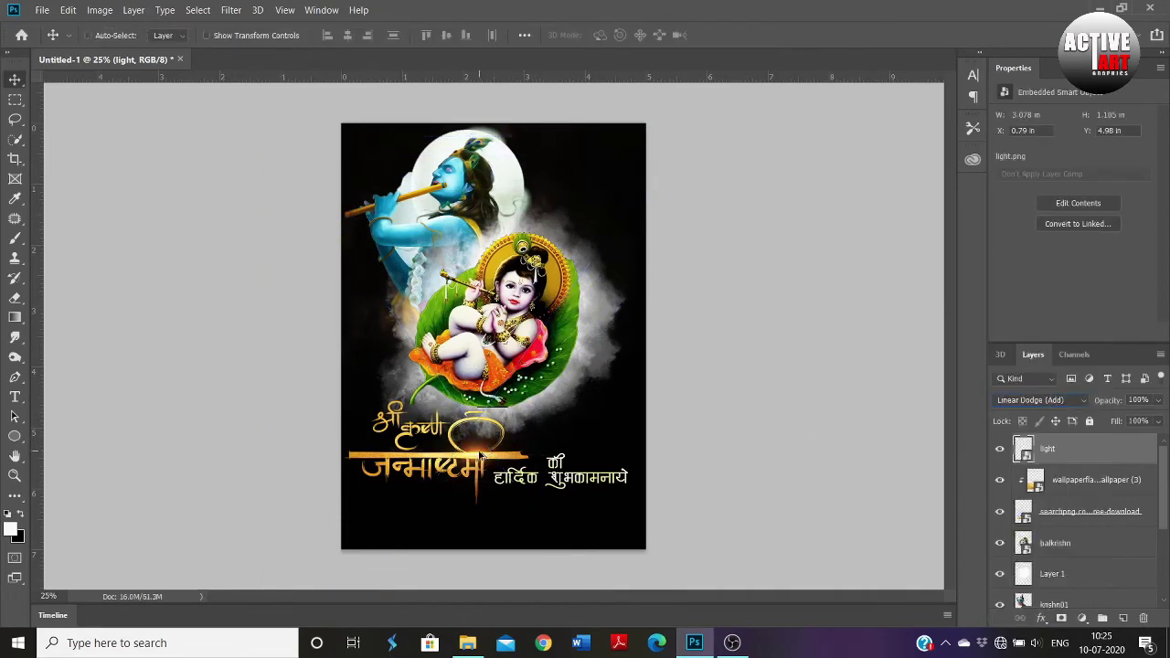
mouse_move(482, 455)
mouse_down()
mouse_move(391, 460)
mouse_move(383, 479)
mouse_up()
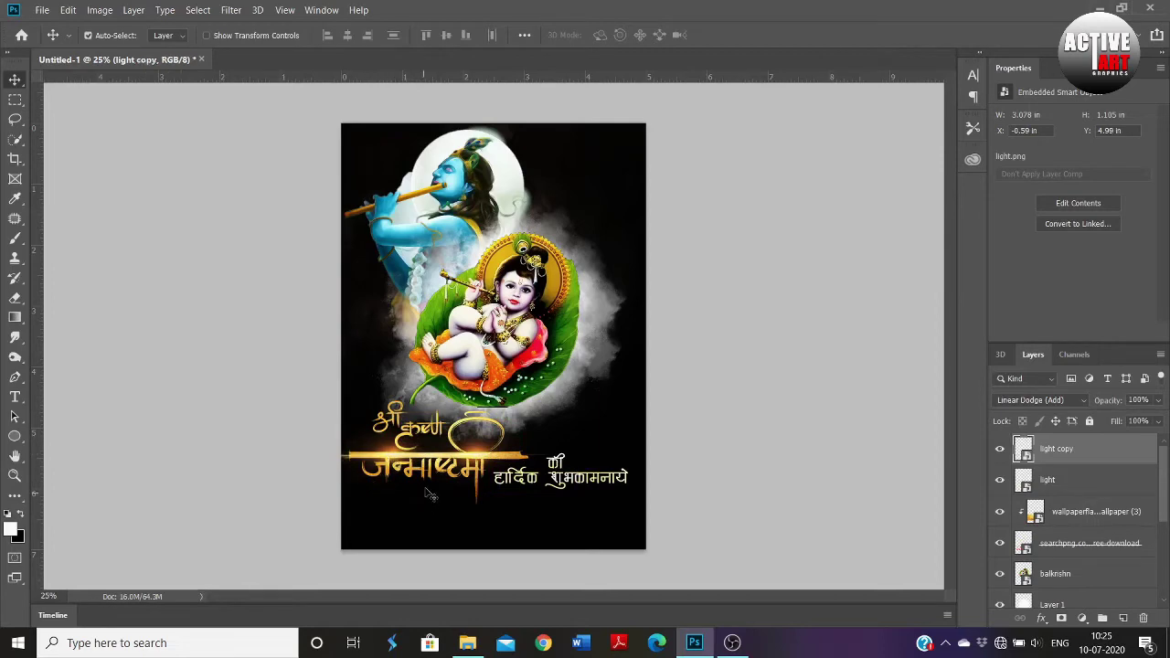
right_click(1083, 452)
click(923, 255)
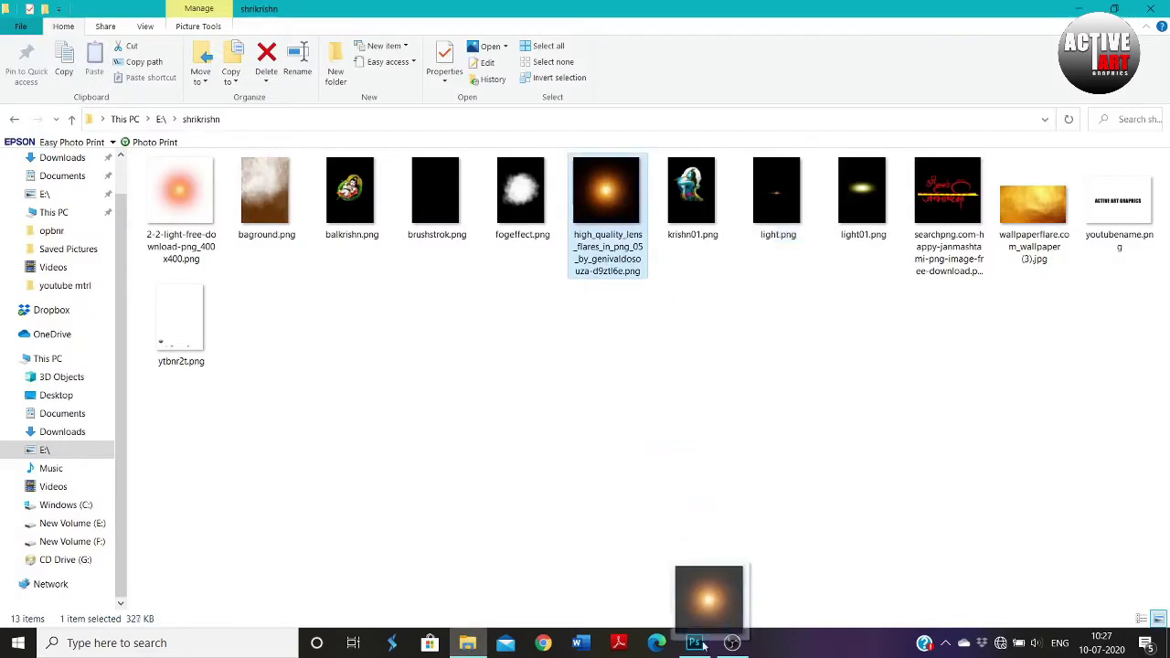
Move the lens flare toward the poster top and set its blend mode to Screen.
click(694, 643)
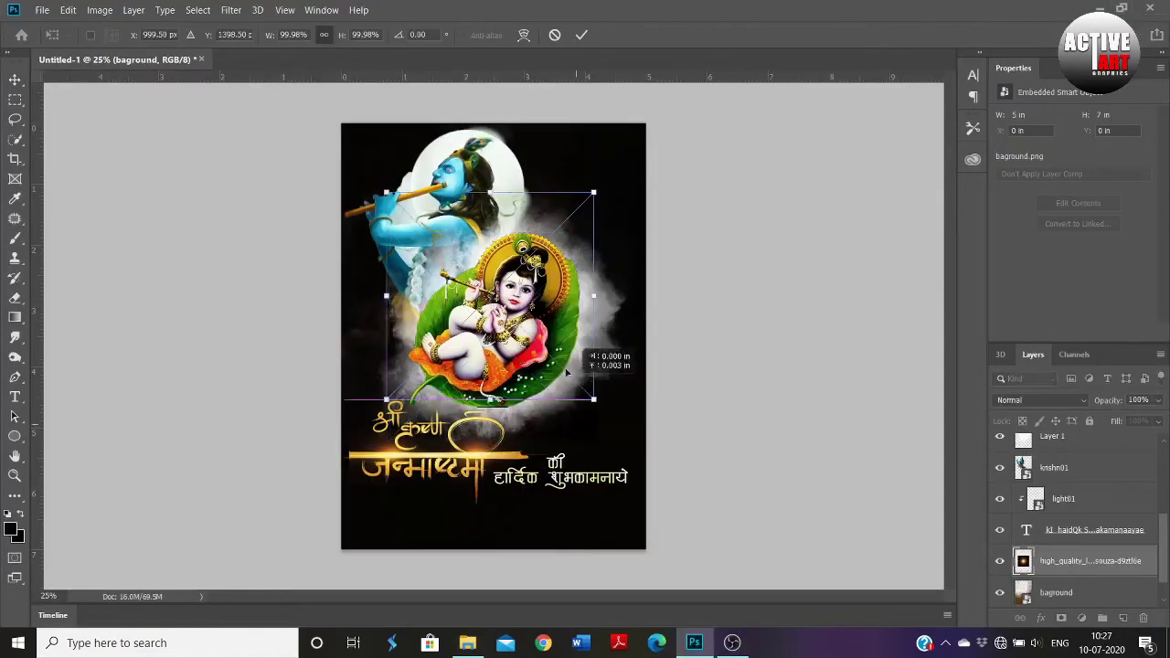
drag(554, 184, 564, 185)
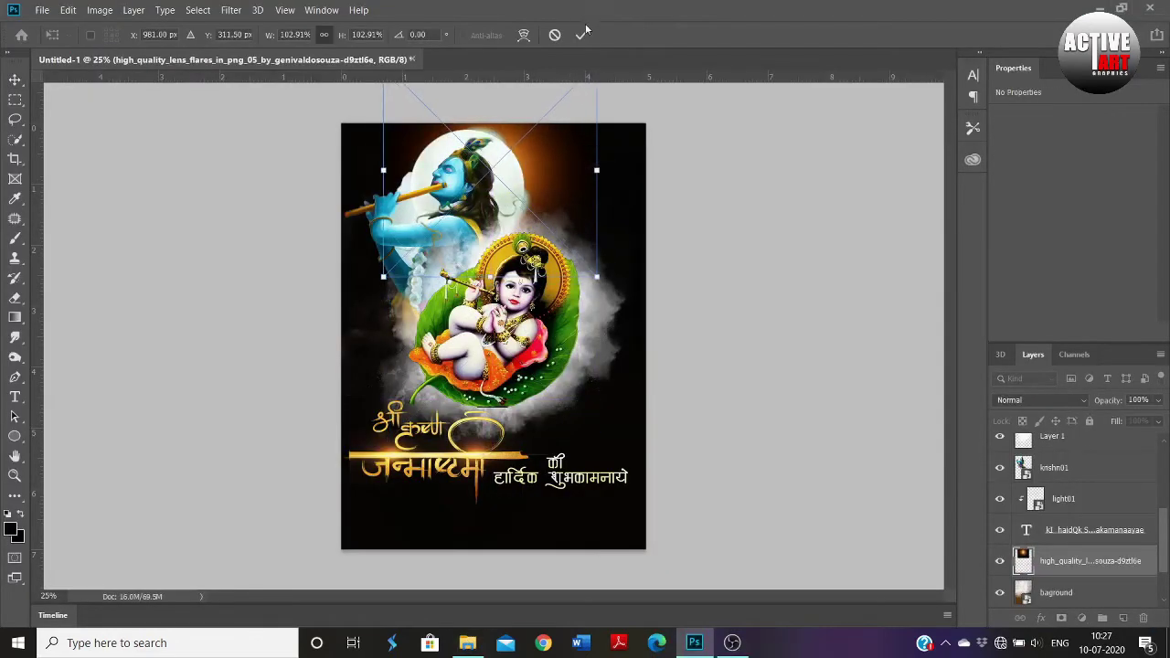
click(582, 35)
click(1042, 399)
click(1051, 371)
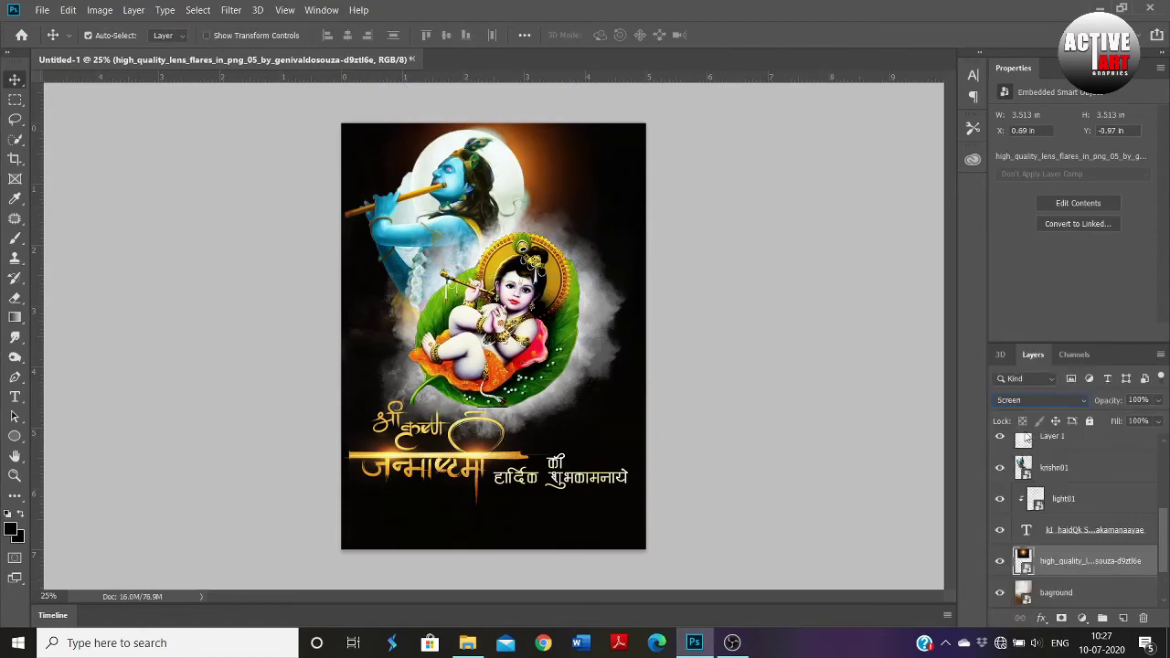
Place the ytbnr2t.png footer banner across the bottom of the poster.
click(467, 643)
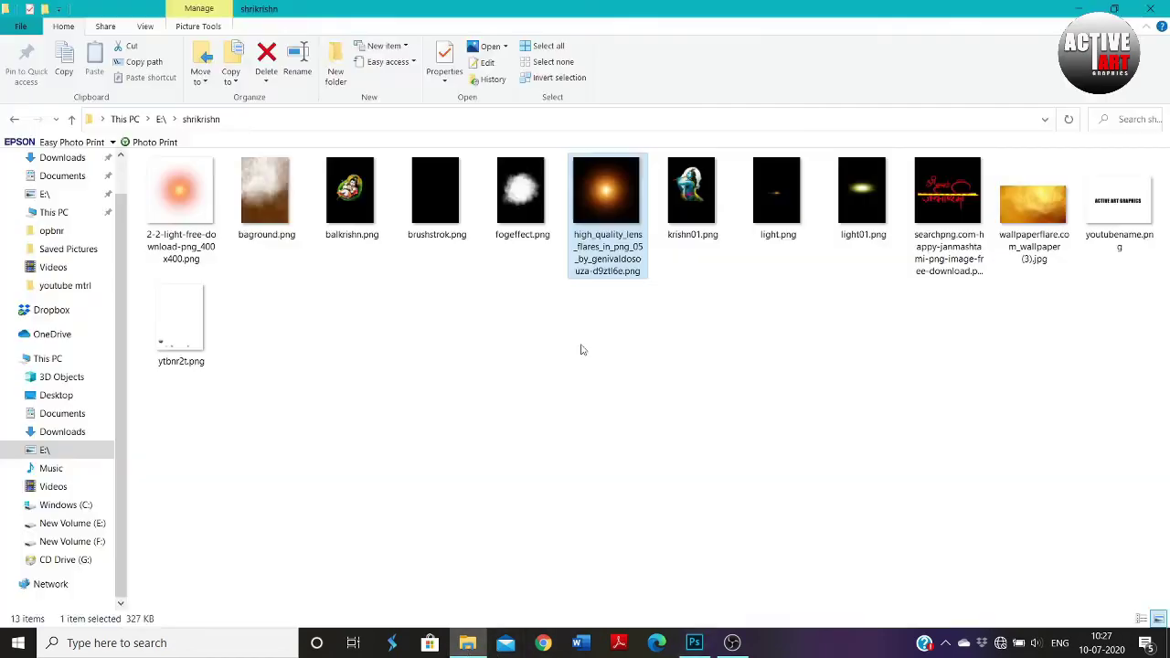
drag(211, 331, 621, 326)
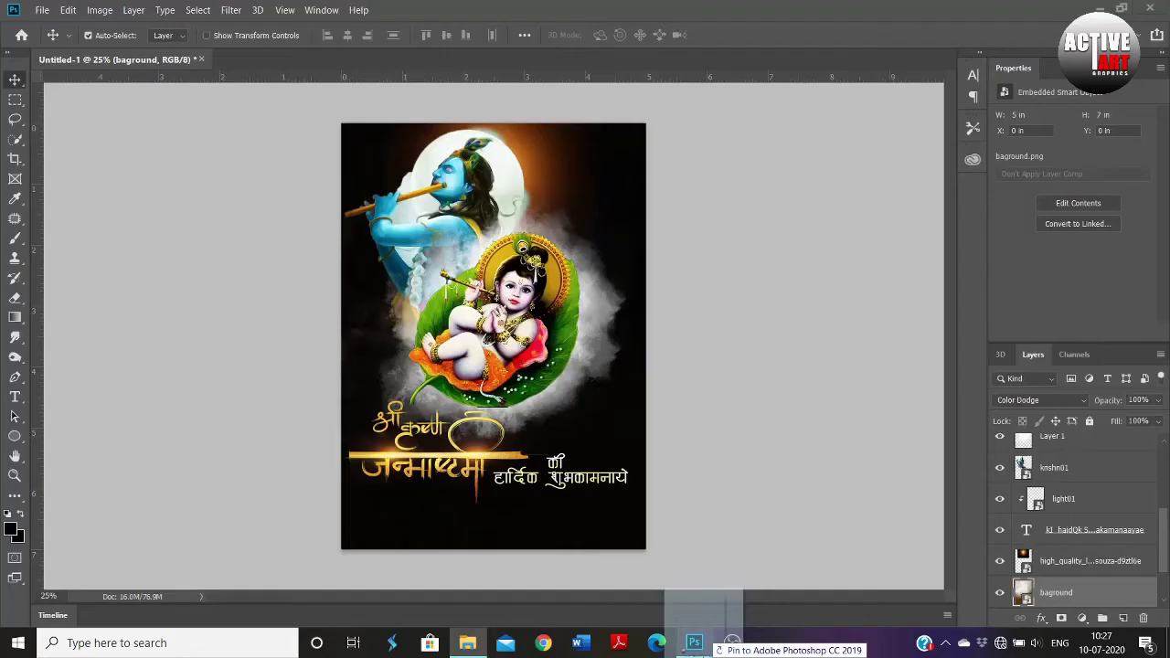
drag(612, 270, 604, 285)
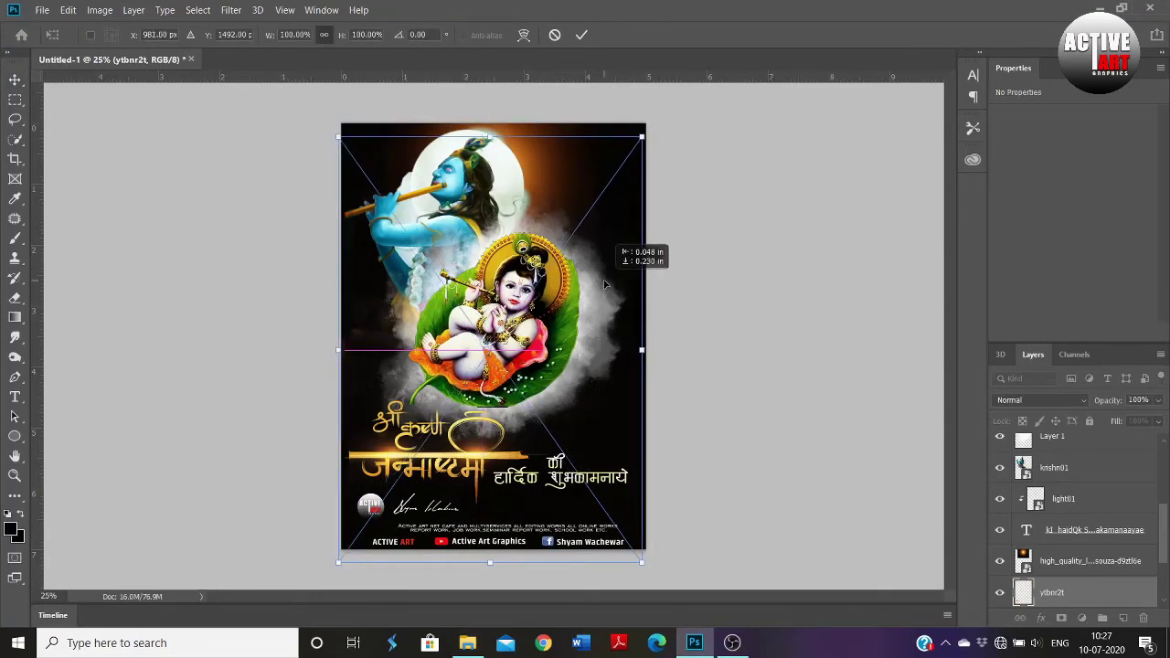
click(580, 34)
click(14, 397)
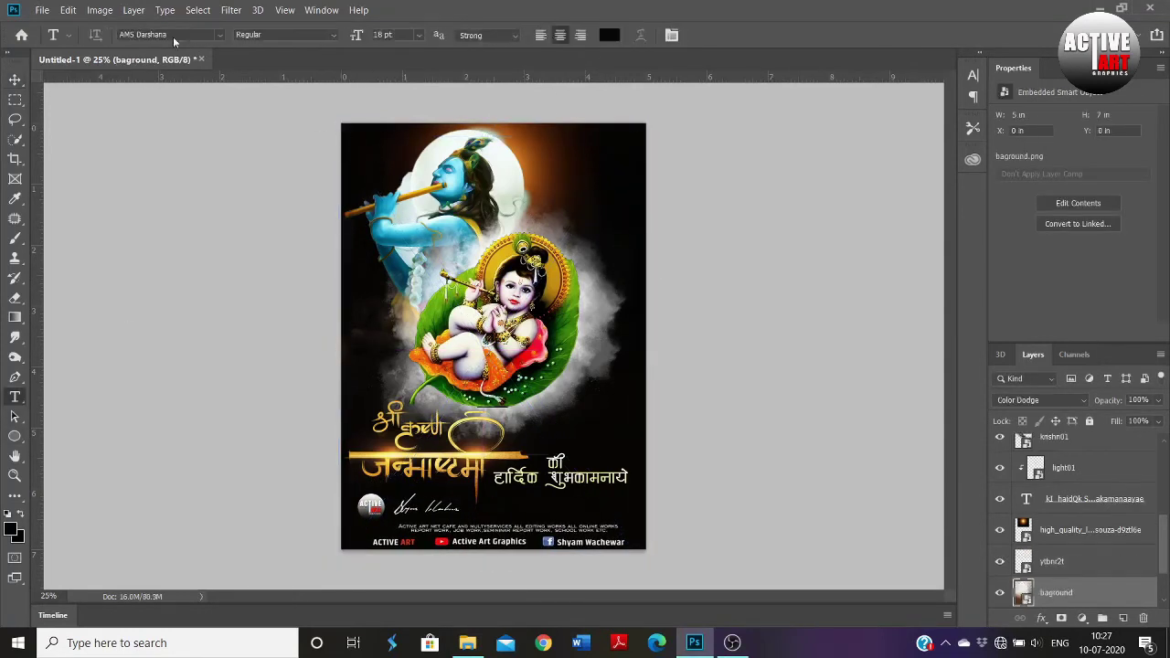
Add ACTIVE ART text near the top-left in Clarendon Blk BT at 11 pt.
click(219, 35)
click(192, 138)
click(361, 139)
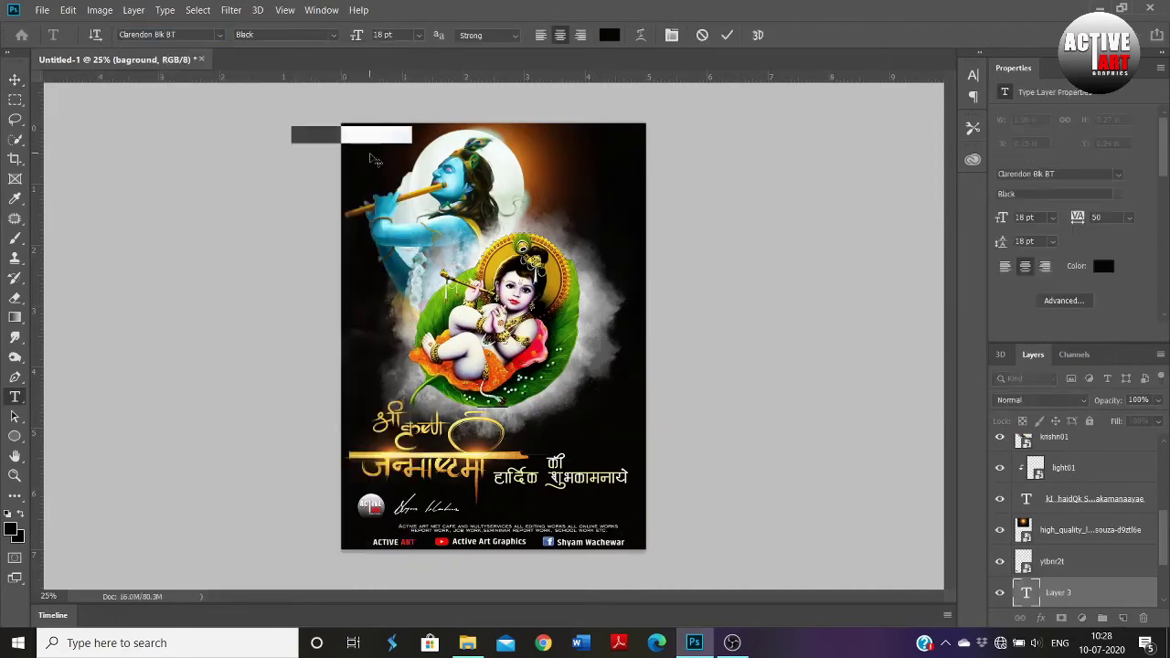
click(727, 34)
click(419, 35)
click(397, 108)
Change ACTIVE ART to Trajan Color at 9 pt and move it into the top-left corner.
click(220, 35)
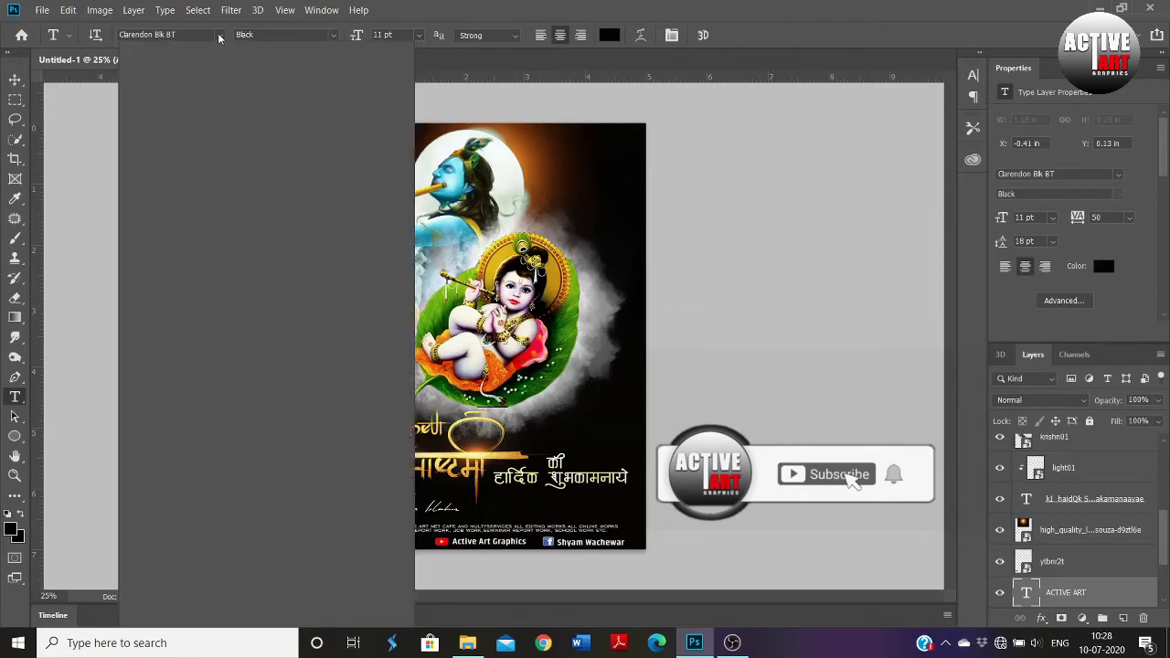
drag(409, 102, 409, 622)
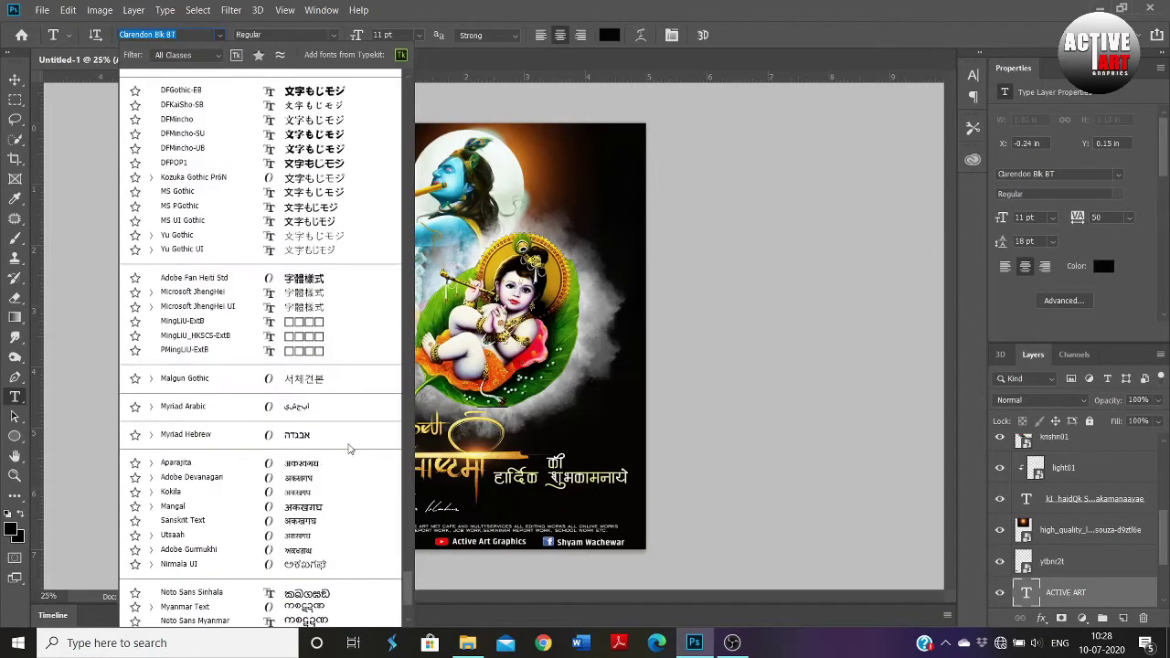
scroll(311, 212, up, 8)
click(311, 210)
key(v)
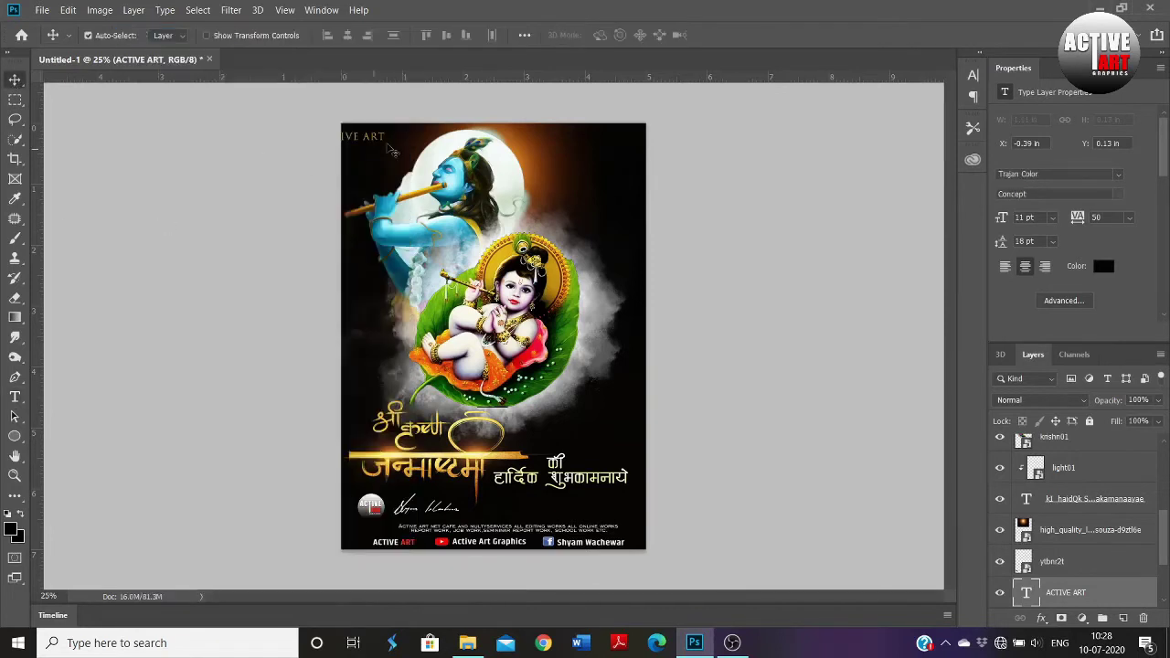
drag(375, 138, 400, 136)
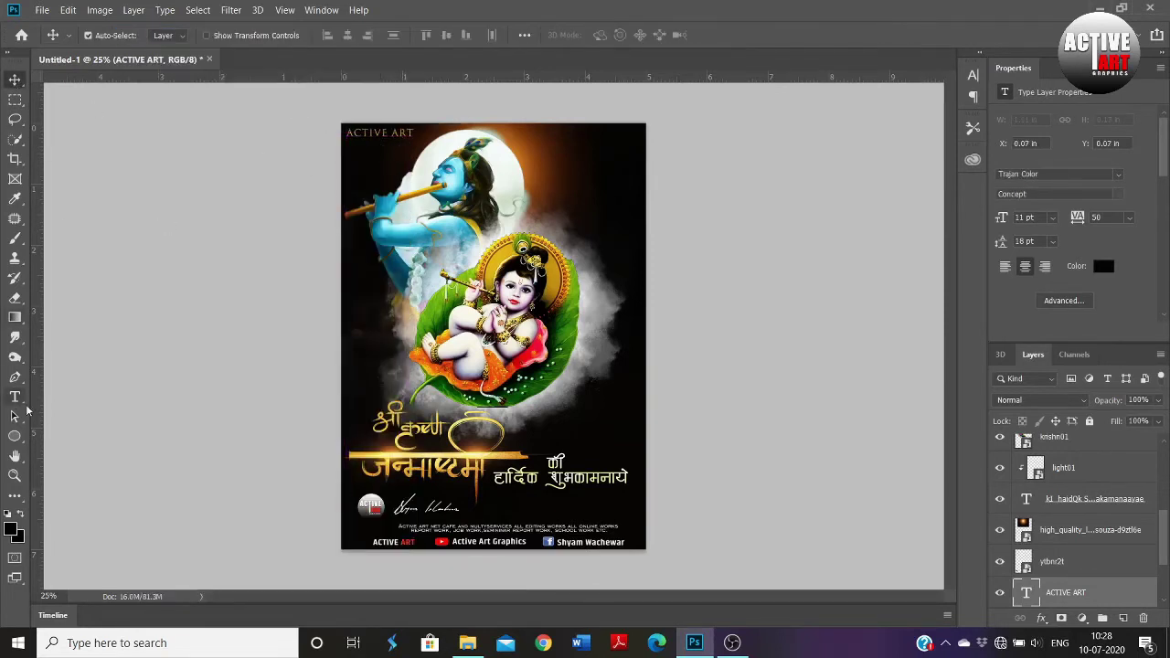
click(15, 397)
click(420, 35)
click(402, 94)
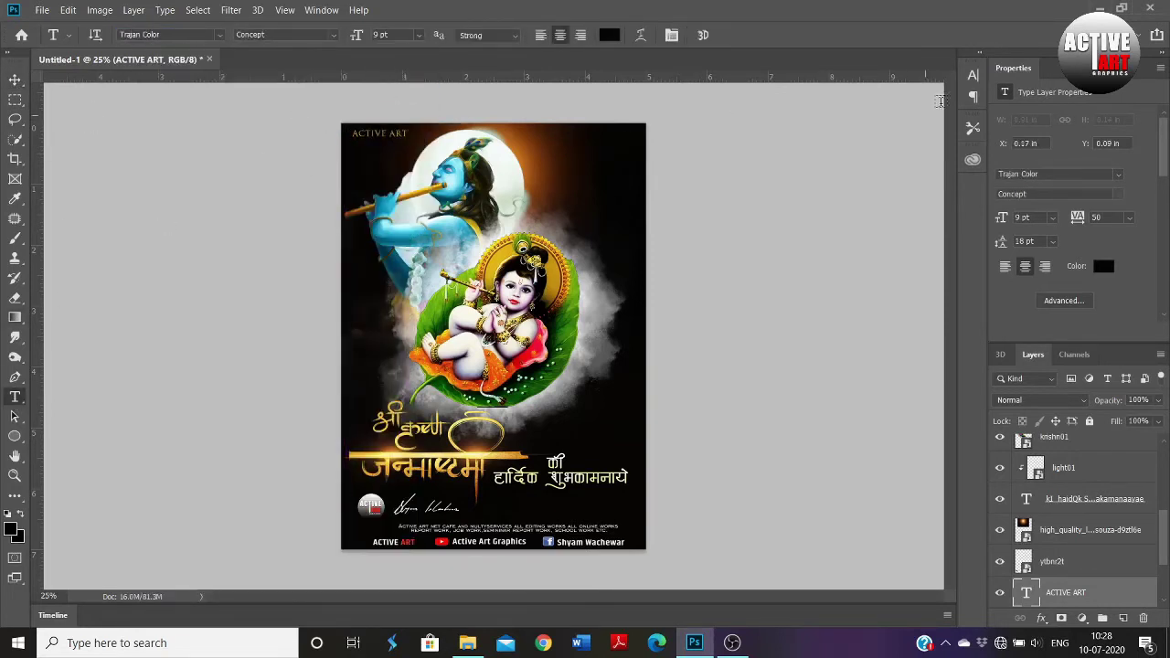
Add 11 AUG date text near the top-right in white Clarendon Blk BT, 18 pt.
click(587, 189)
click(219, 35)
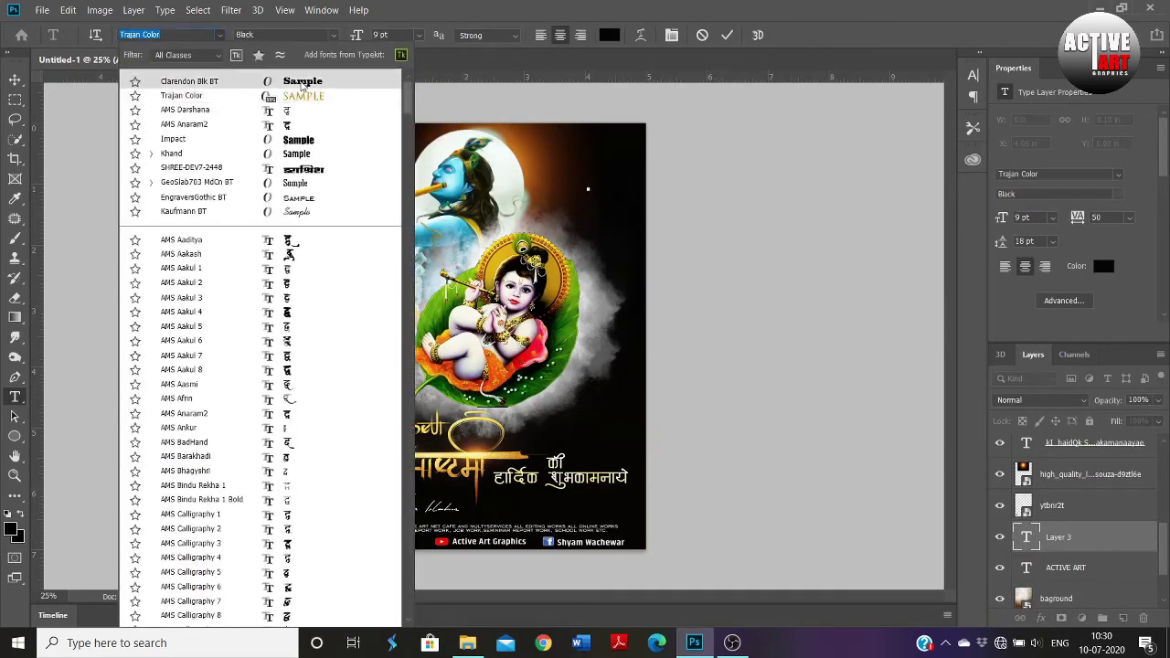
click(173, 80)
click(419, 34)
click(396, 162)
click(609, 34)
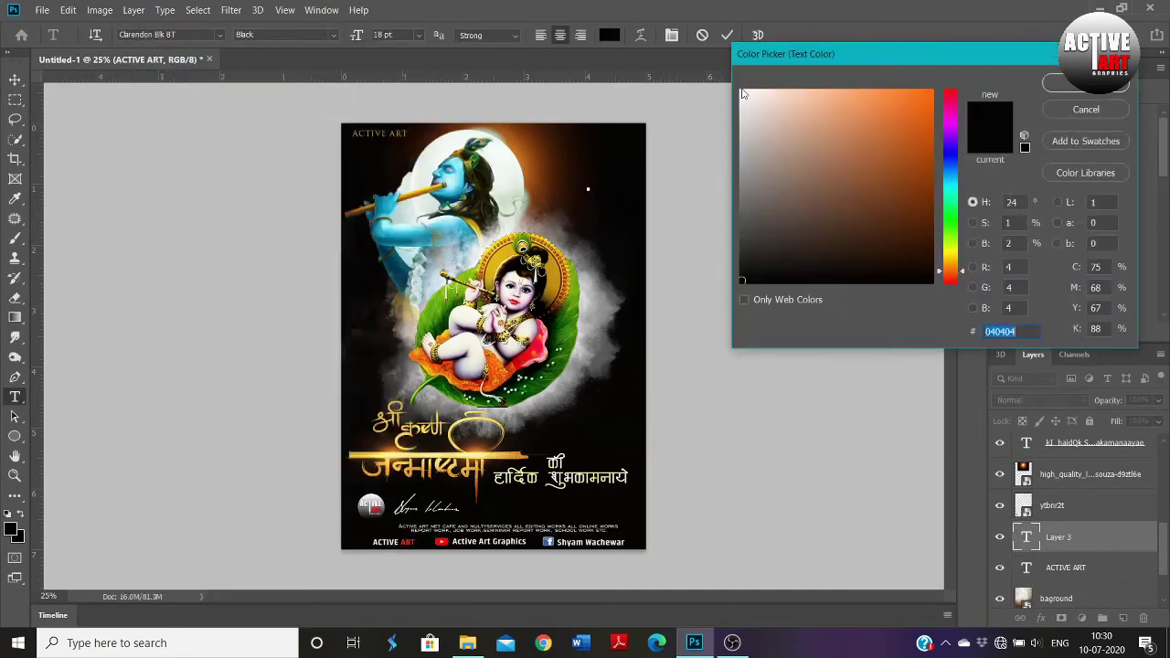
click(742, 94)
click(1064, 83)
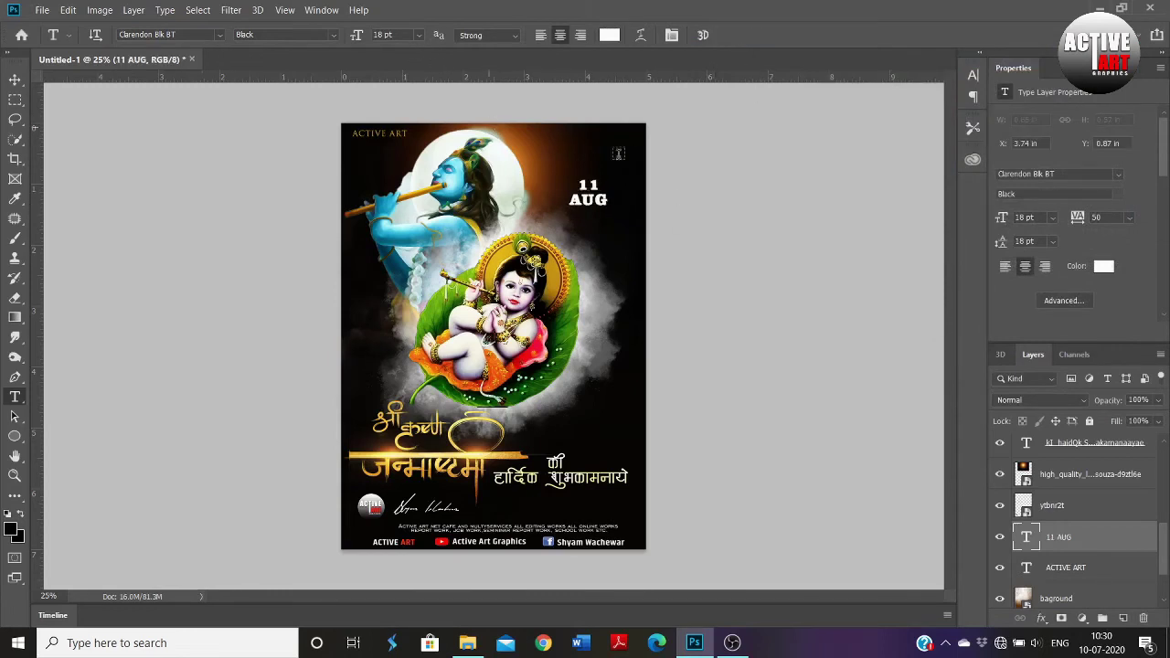
Free Transform the 11 AUG date to enlarge it and raise it near the top-right.
click(973, 74)
click(931, 70)
click(14, 81)
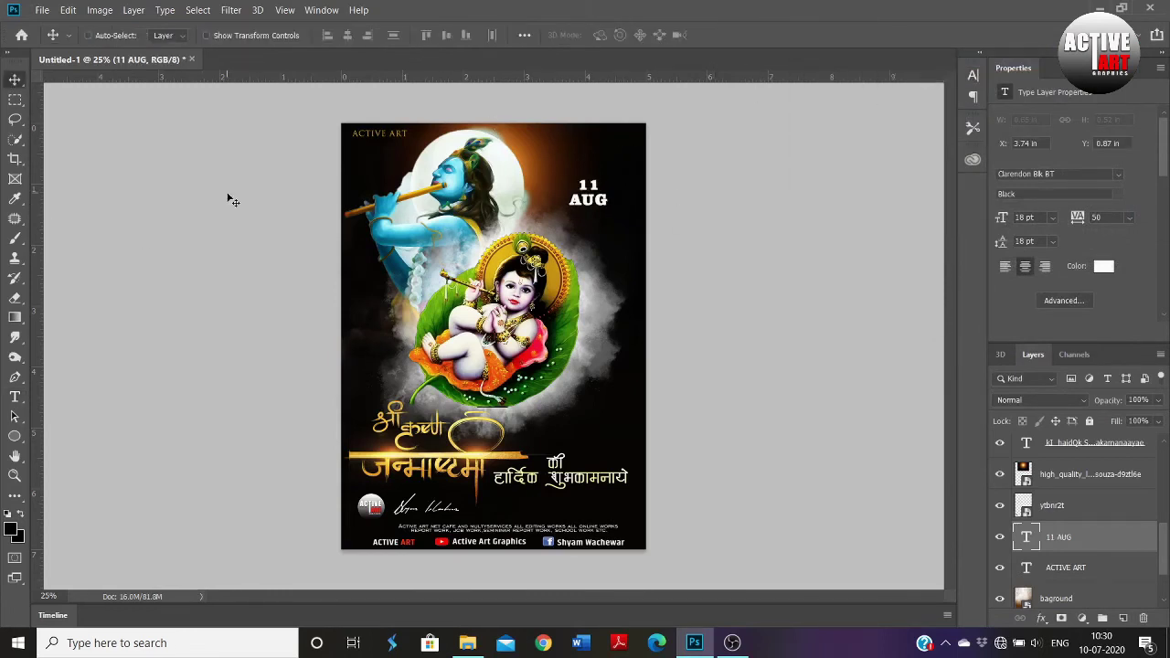
key(ctrl+t)
mouse_move(610, 174)
mouse_down()
mouse_move(633, 155)
mouse_move(620, 141)
mouse_up()
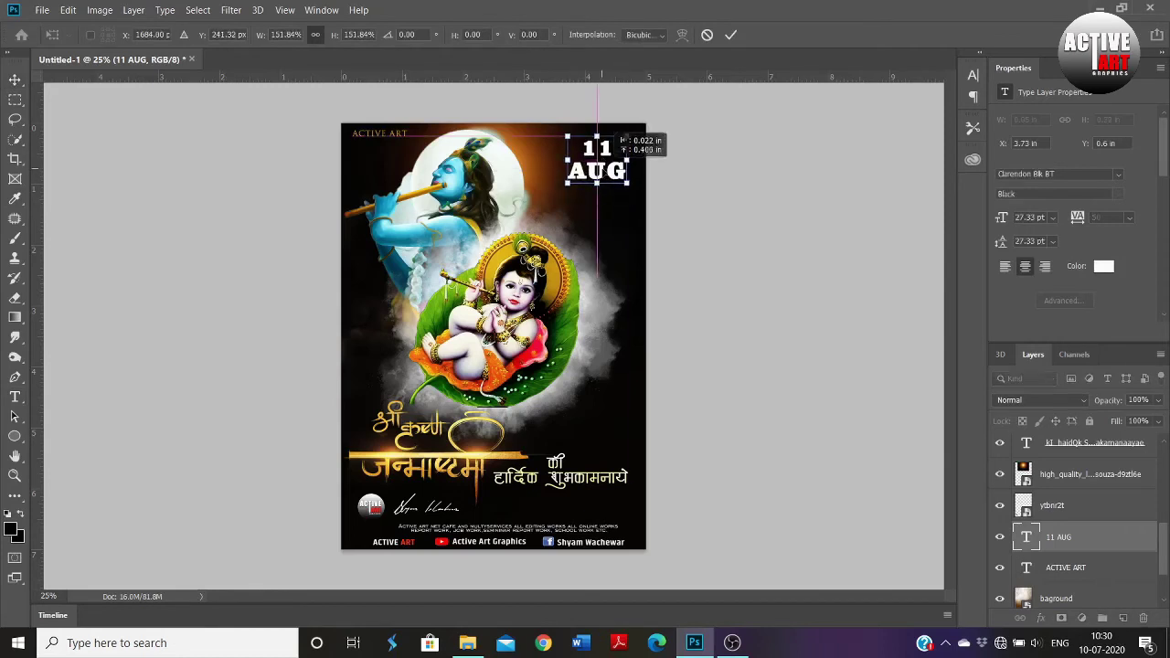
click(728, 36)
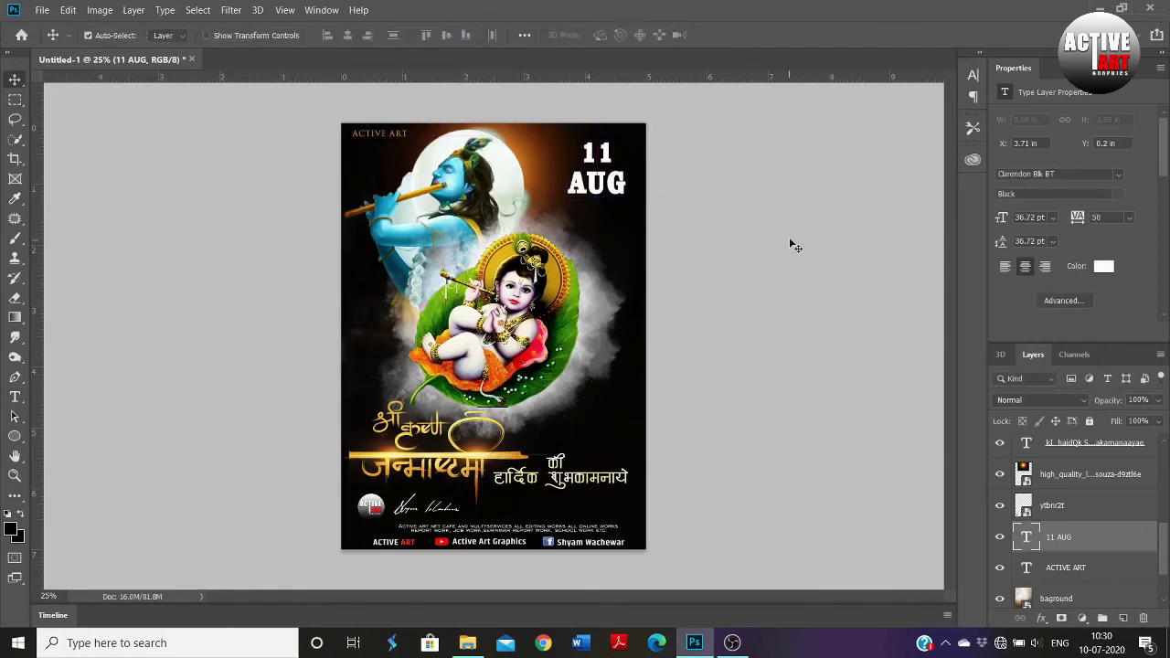
Give 11 AUG Soft Light blending and Bevel & Emboss, then add empty Layer 3.
click(1083, 403)
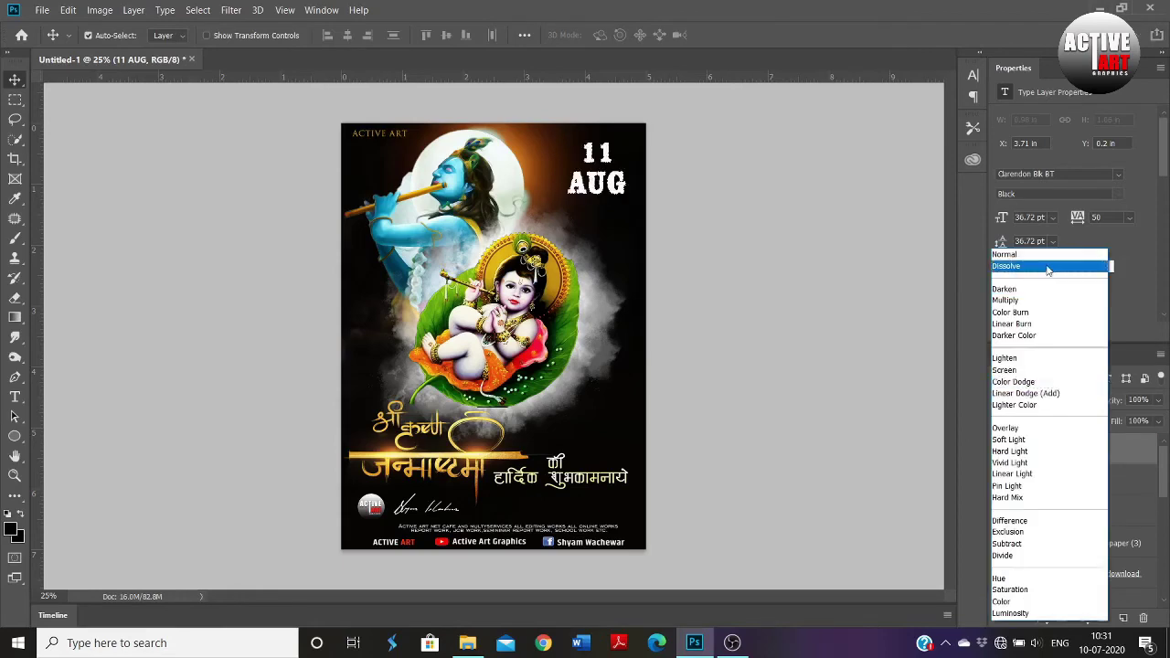
click(1067, 447)
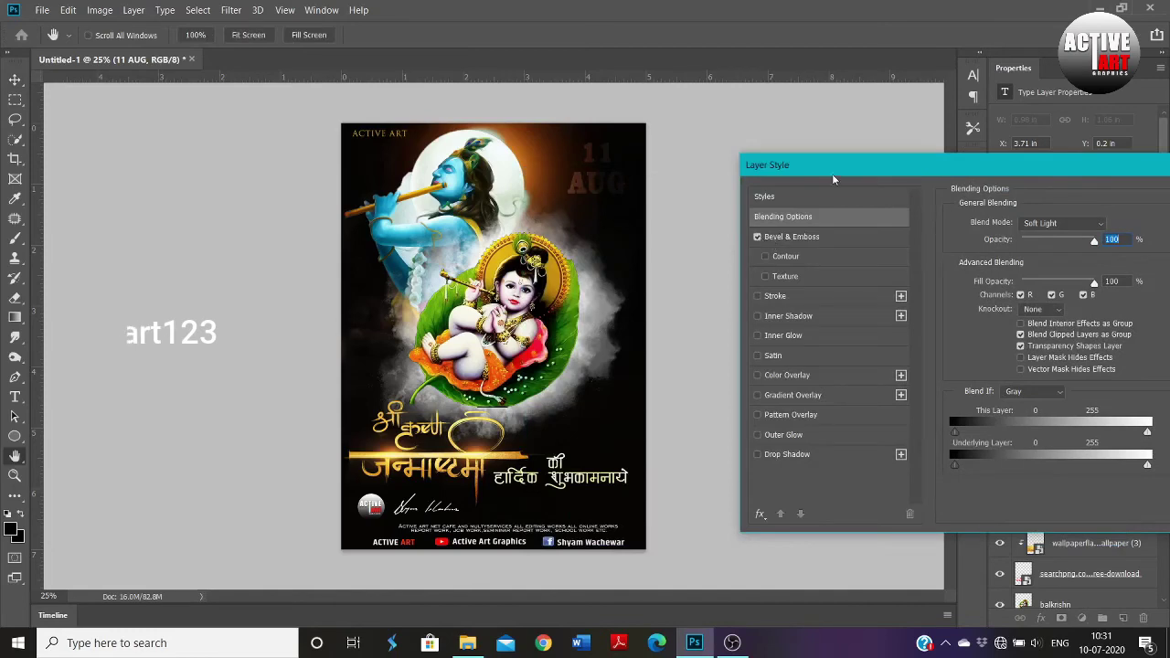
drag(833, 179, 443, 269)
click(917, 303)
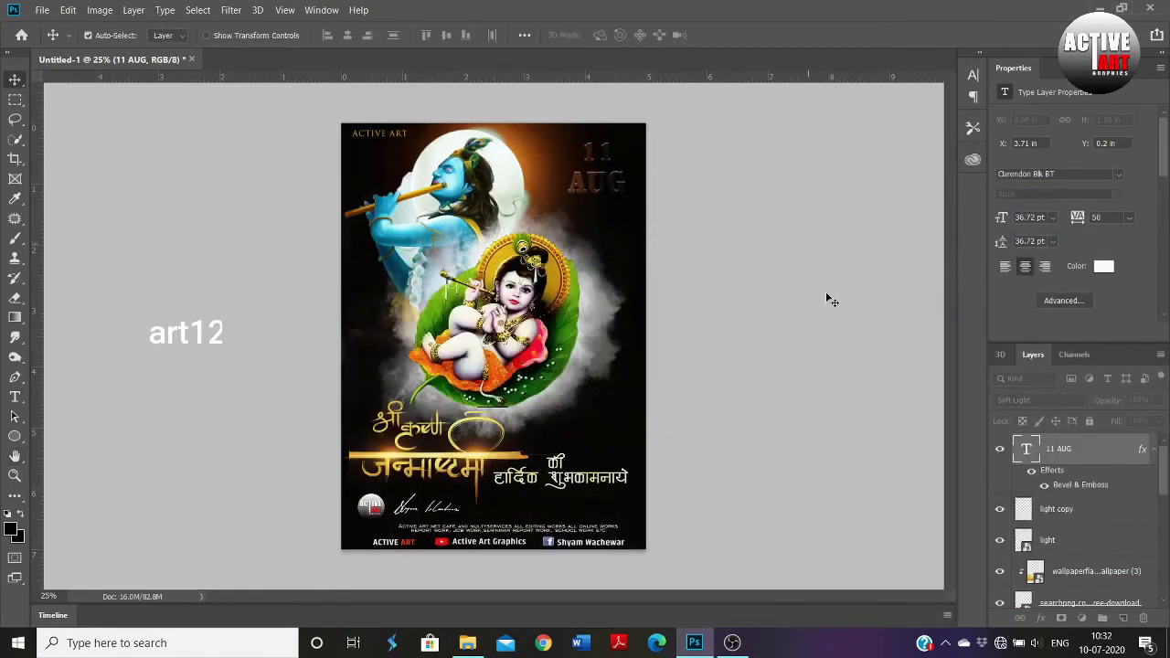
click(1126, 618)
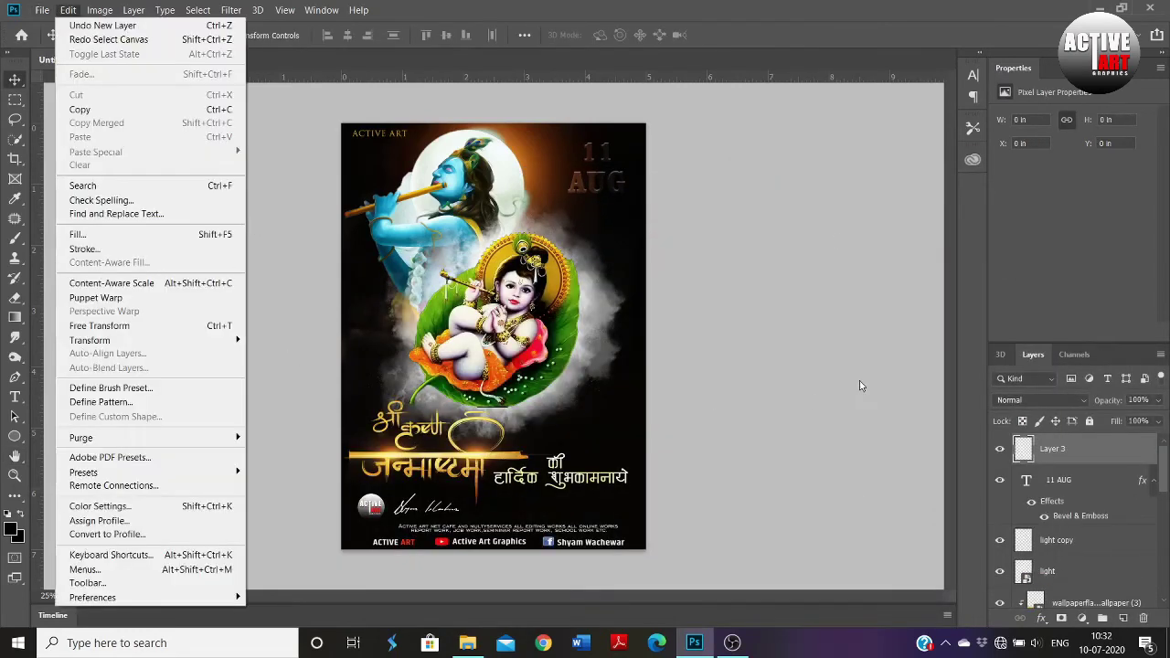
Stroke the whole canvas with a 20 px white inside border blended in Vivid Light.
key(ctrl+a)
click(67, 10)
click(91, 249)
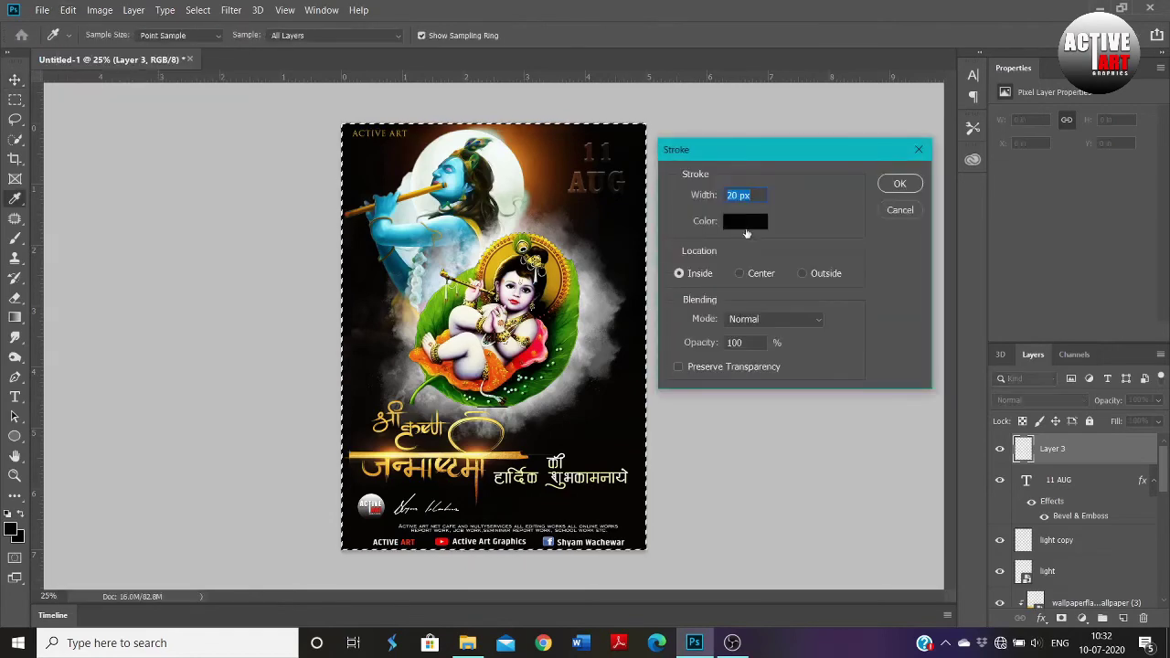
click(737, 221)
click(743, 92)
click(1086, 83)
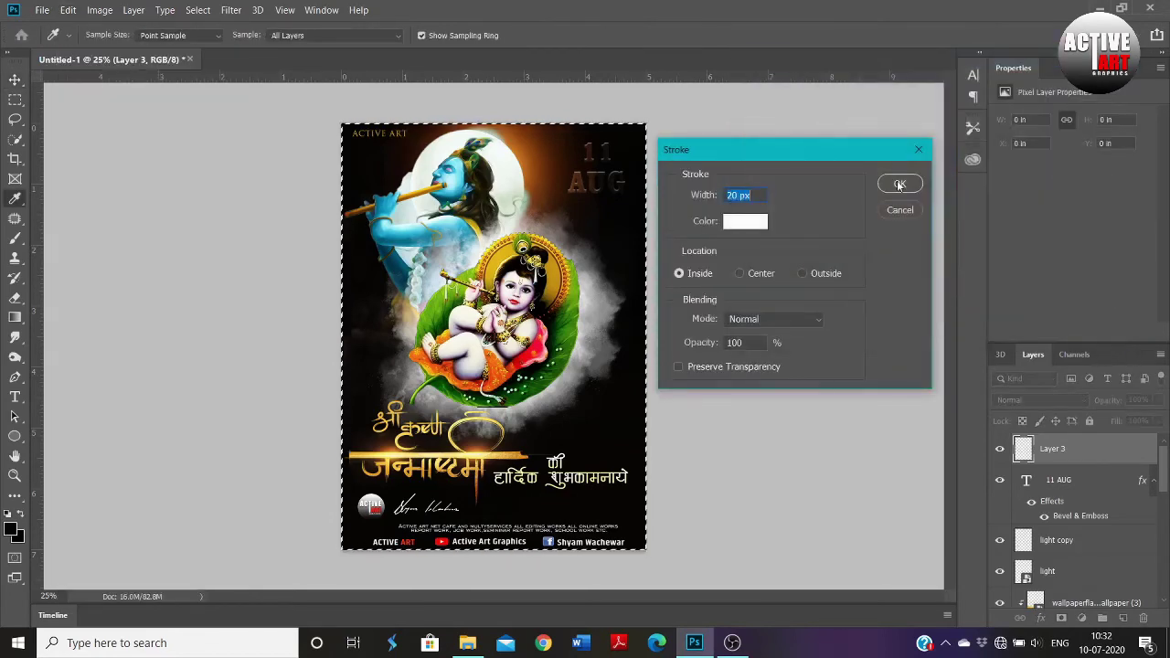
click(896, 180)
click(1042, 399)
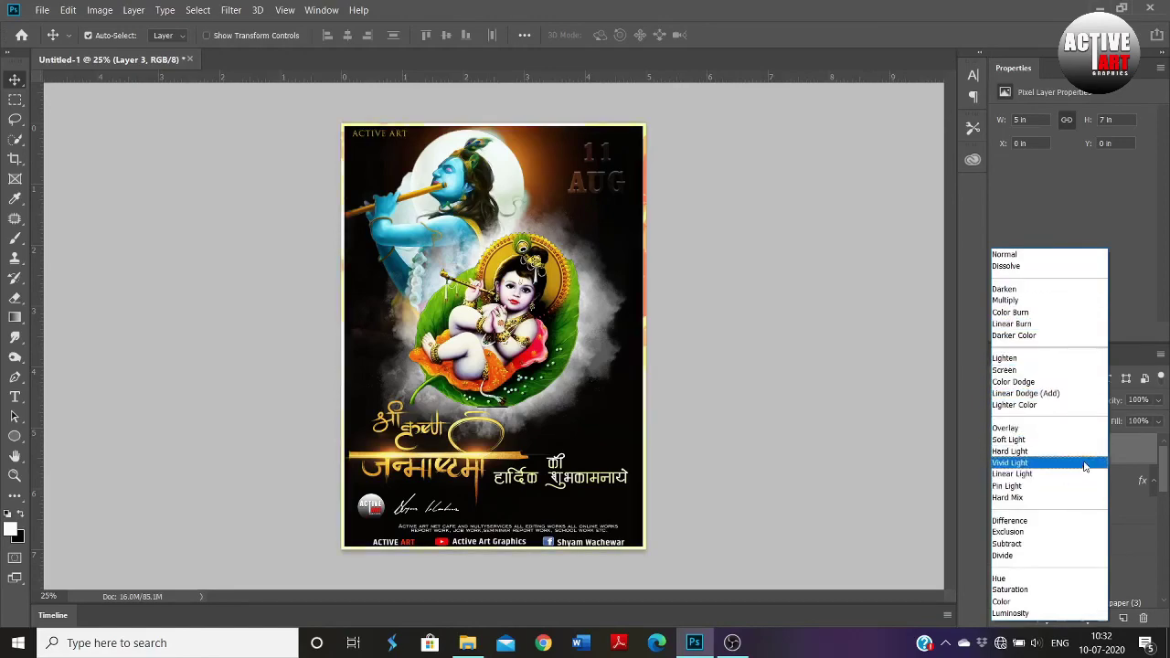
click(1047, 464)
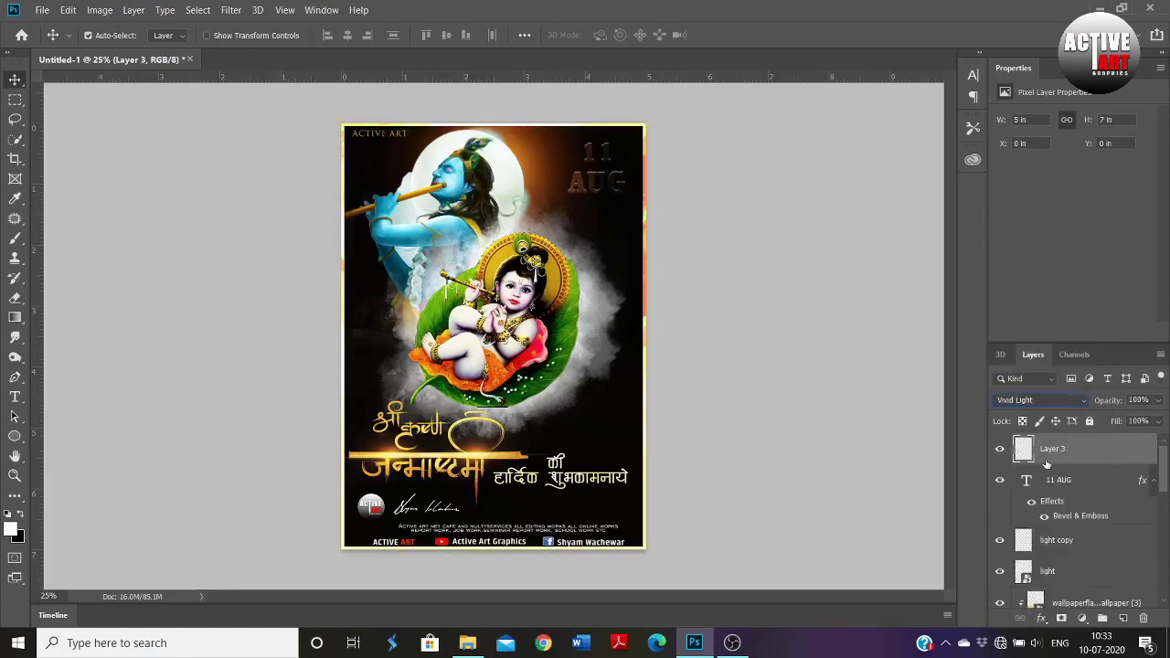